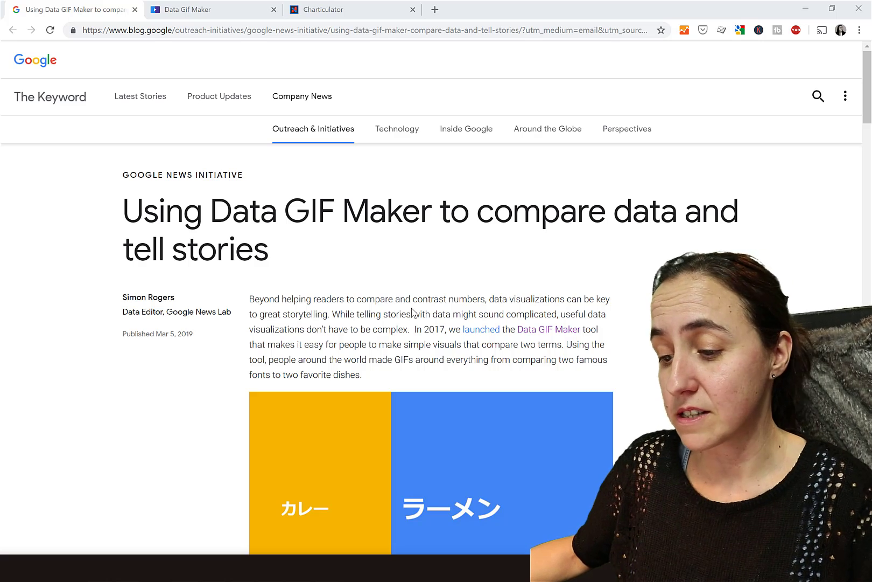
Scroll down past the Rectangles, Racetrack and Circles examples, then back up to the article's introduction.
scroll(445, 333, down, 6)
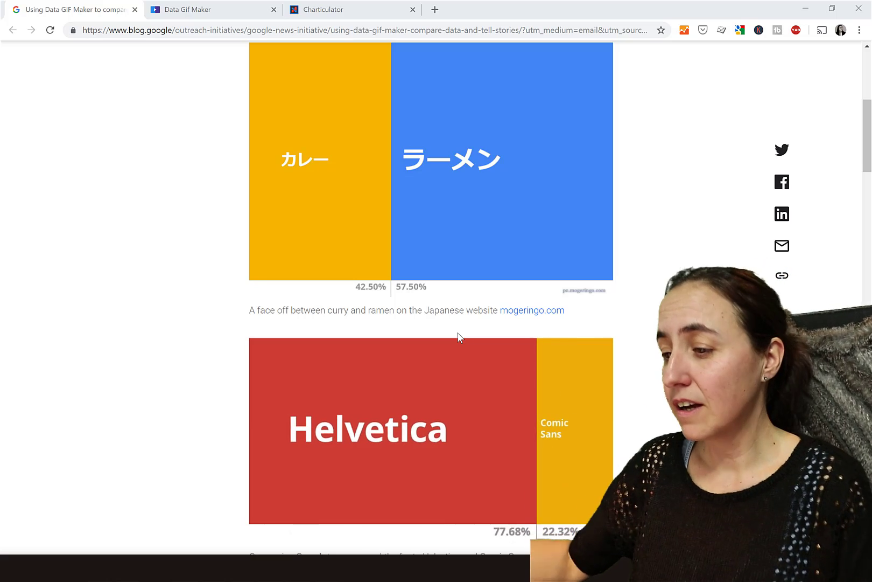
scroll(500, 367, down, 3)
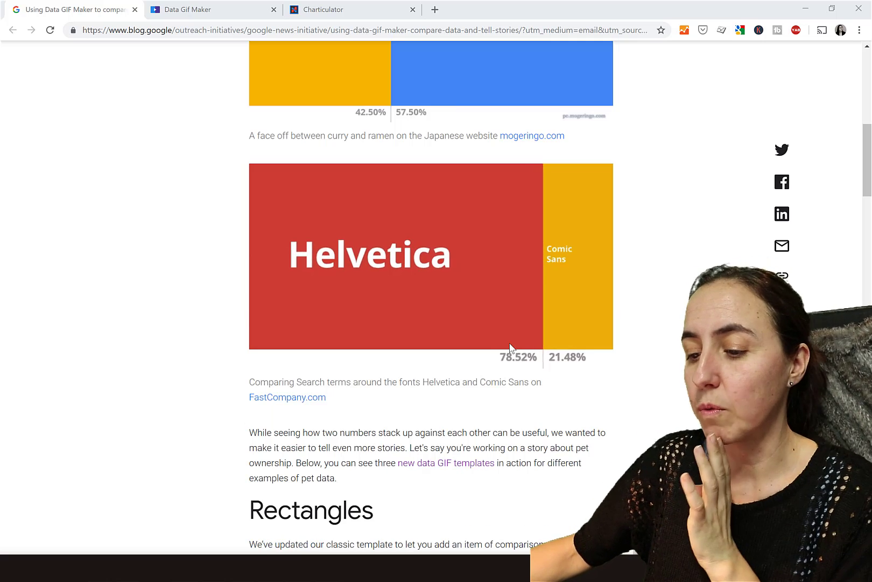
scroll(512, 343, down, 9)
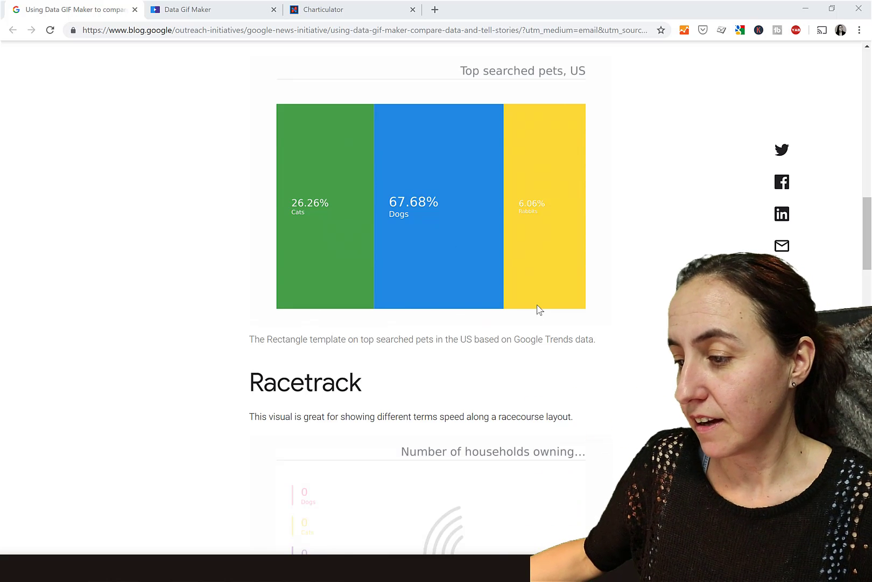
scroll(398, 158, down, 1)
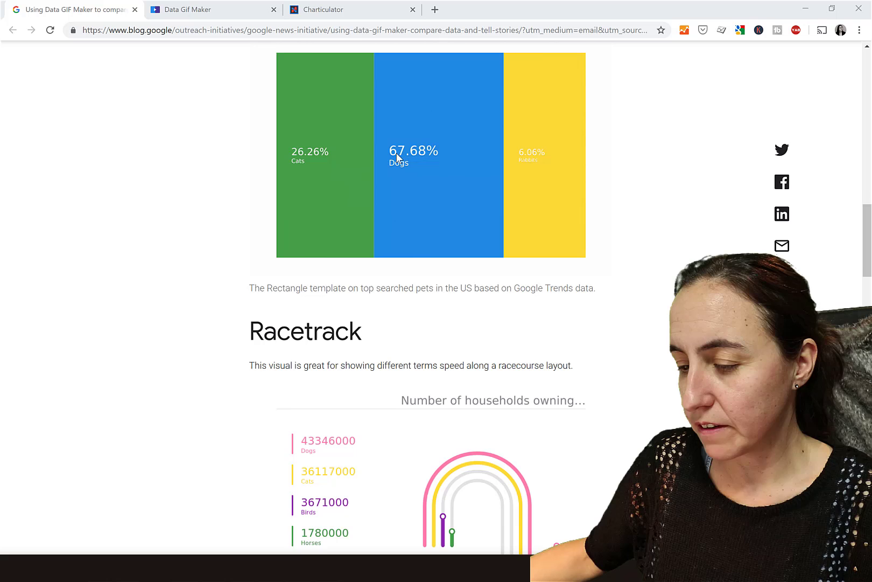
scroll(393, 377, down, 1)
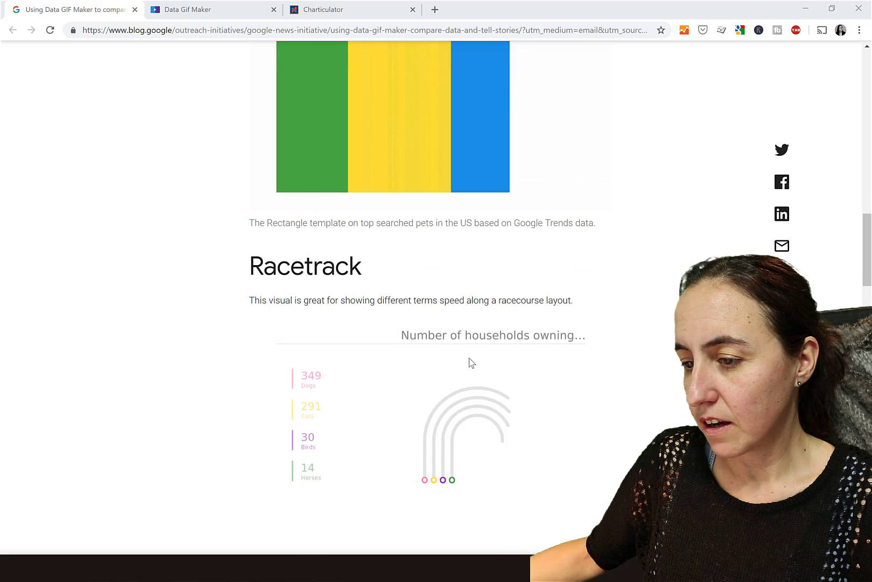
scroll(469, 362, down, 2)
scroll(471, 361, down, 6)
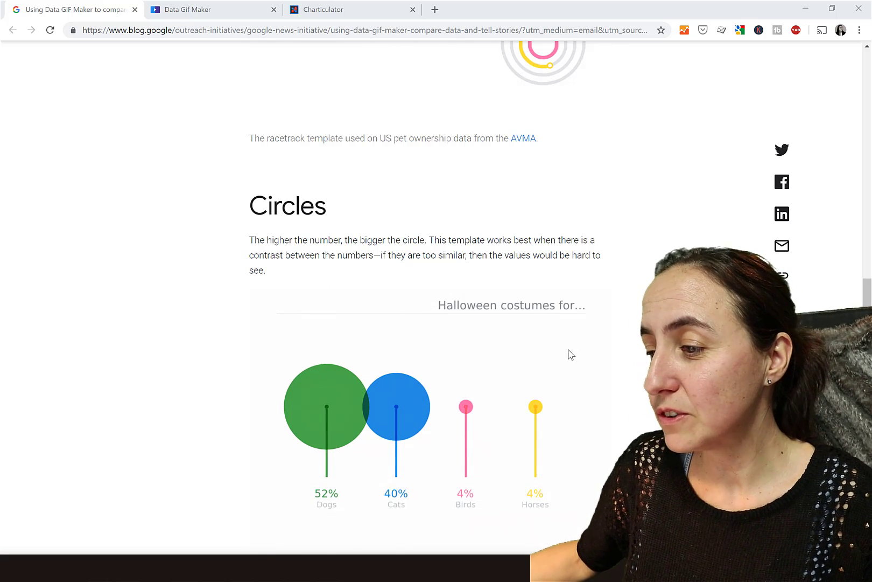
scroll(502, 292, up, 15)
scroll(511, 312, down, 5)
scroll(510, 312, up, 5)
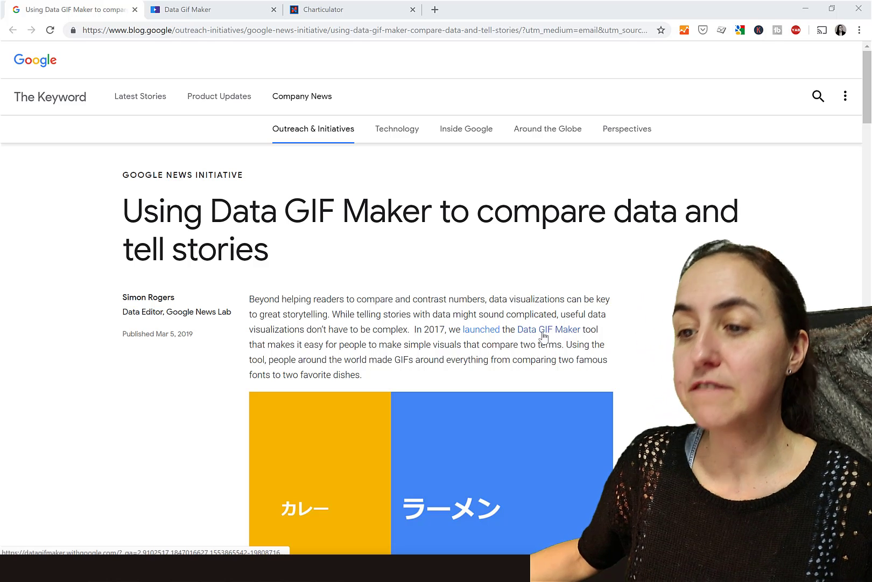
Open the Data GIF Maker tool in a new tab from the article's intro link.
click(542, 334)
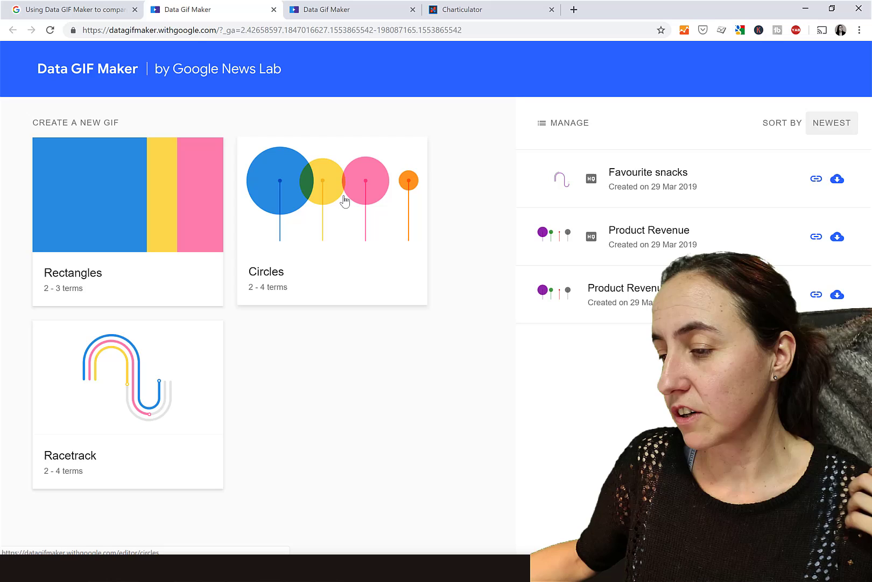
Create a new GIF from the Circles template and title it 'Product Revenue'.
click(347, 201)
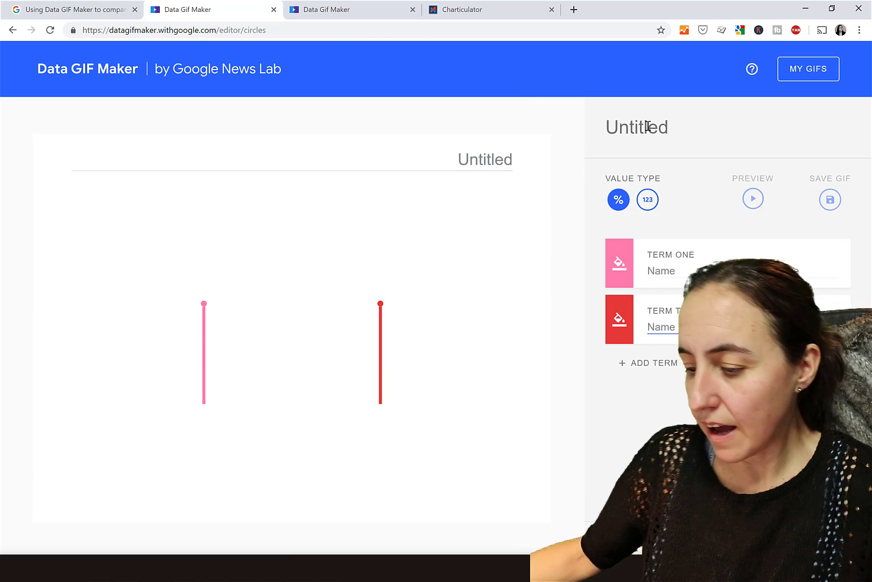
click(639, 129)
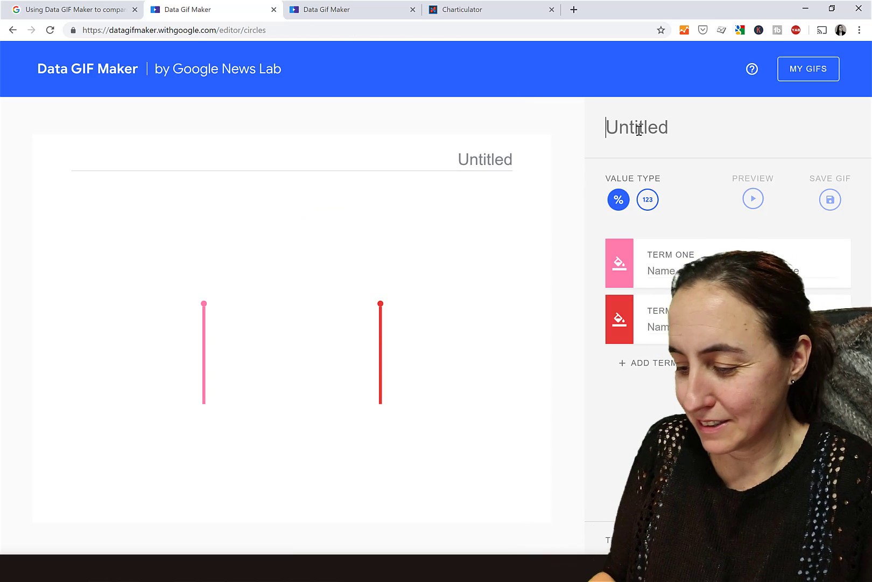
text(Poriv)
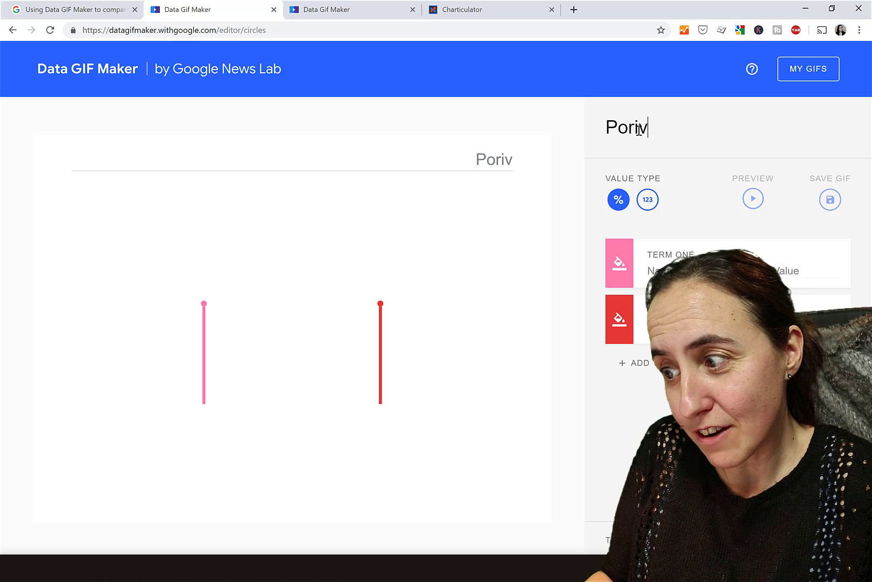
key(BackSpace)
key(BackSpace)
key(BackSpace)
key(BackSpace)
text(rovi)
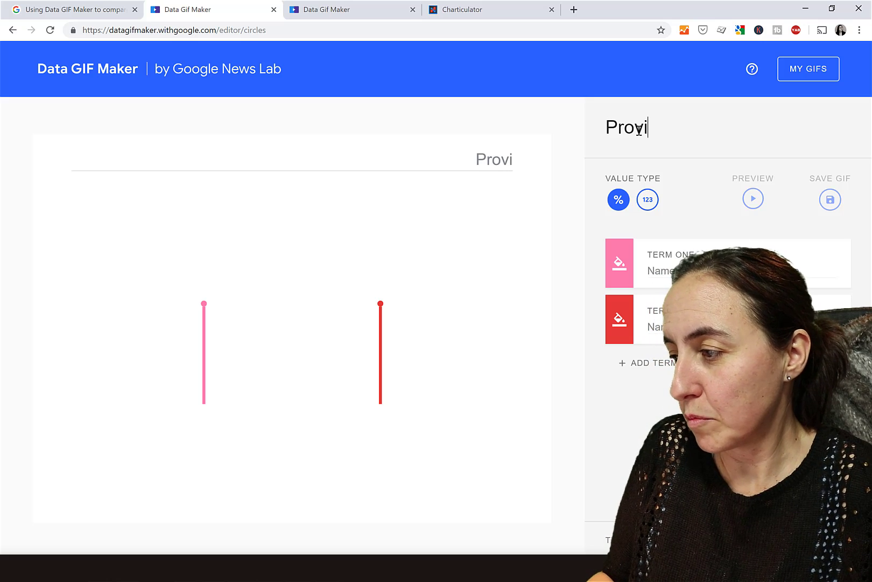
key(BackSpace)
key(BackSpace)
text(duct )
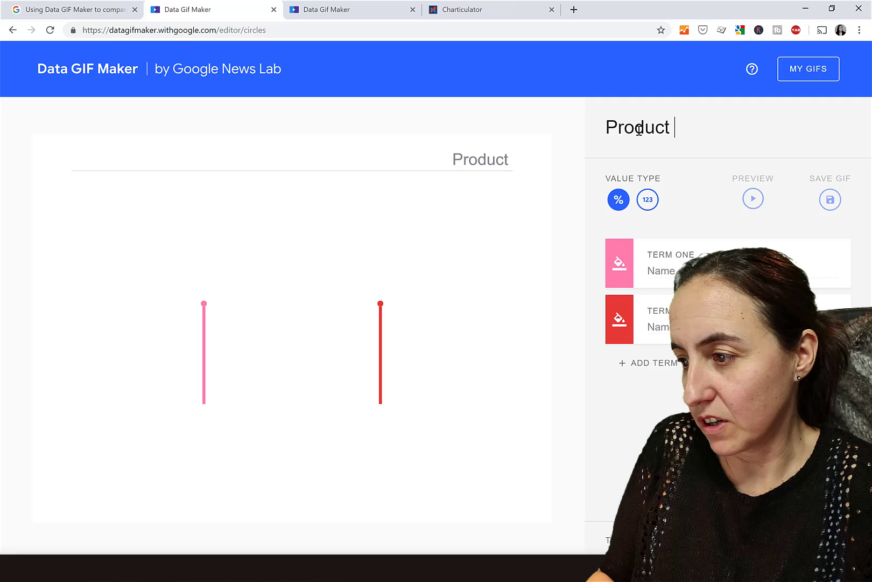
text(Revue)
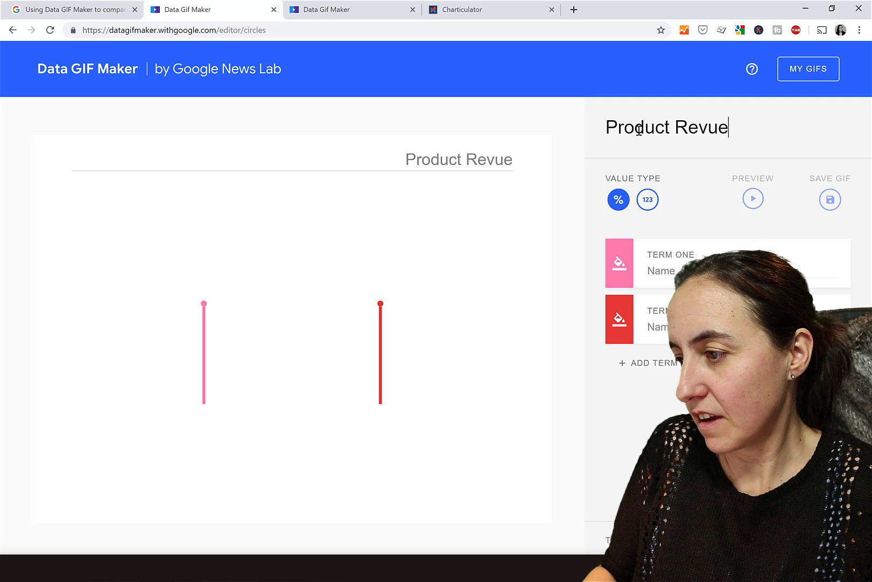
key(BackSpace)
key(BackSpace)
text(enue)
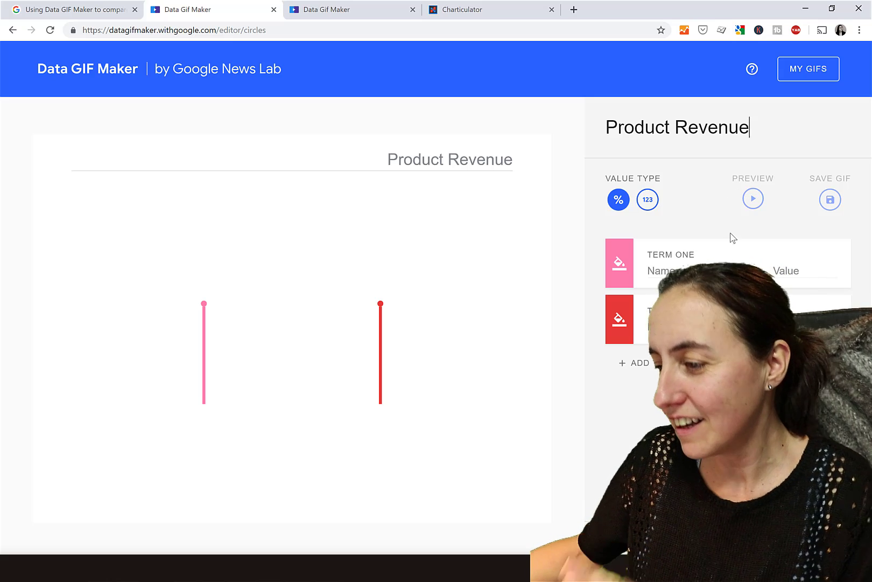
Enter the terms Iphone 75 and Macs 10, then add a fourth term and fill in the ipads and other values.
click(687, 269)
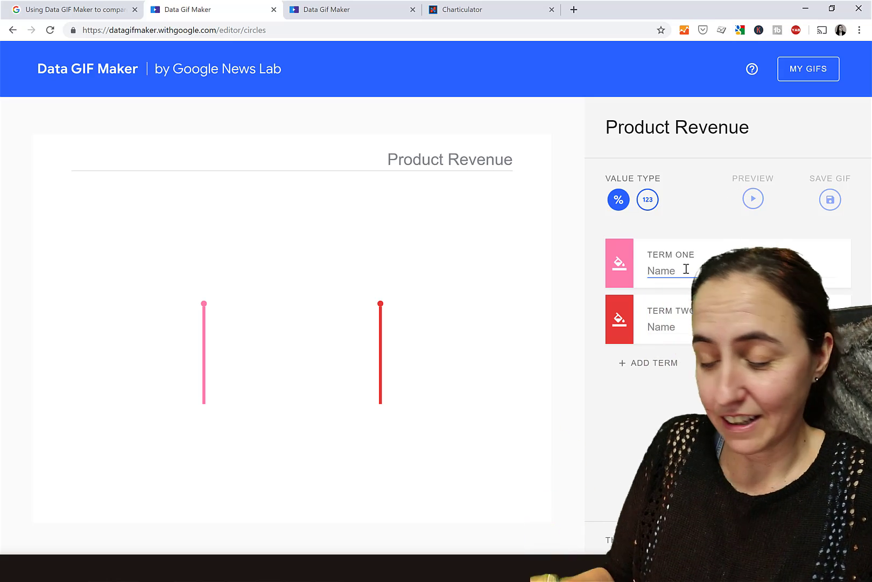
text(Iph)
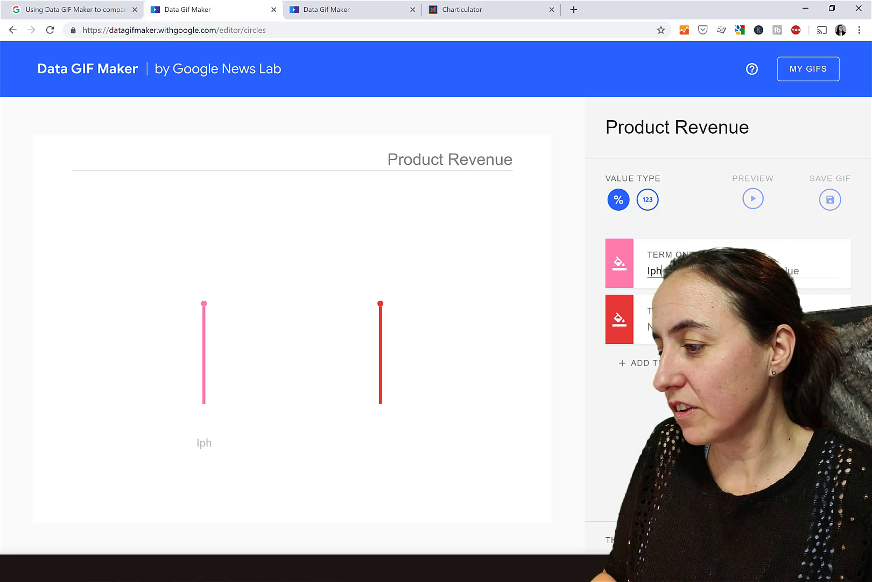
text(one)
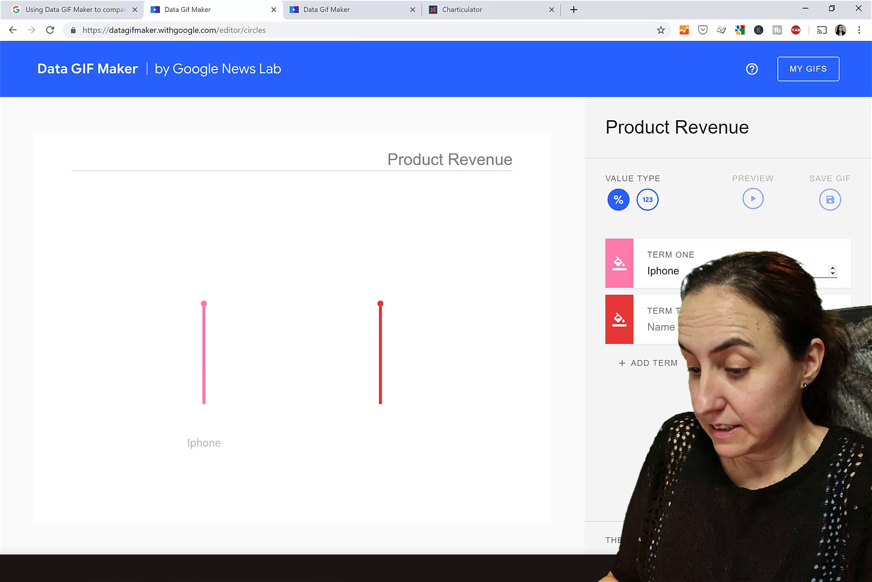
text(75)
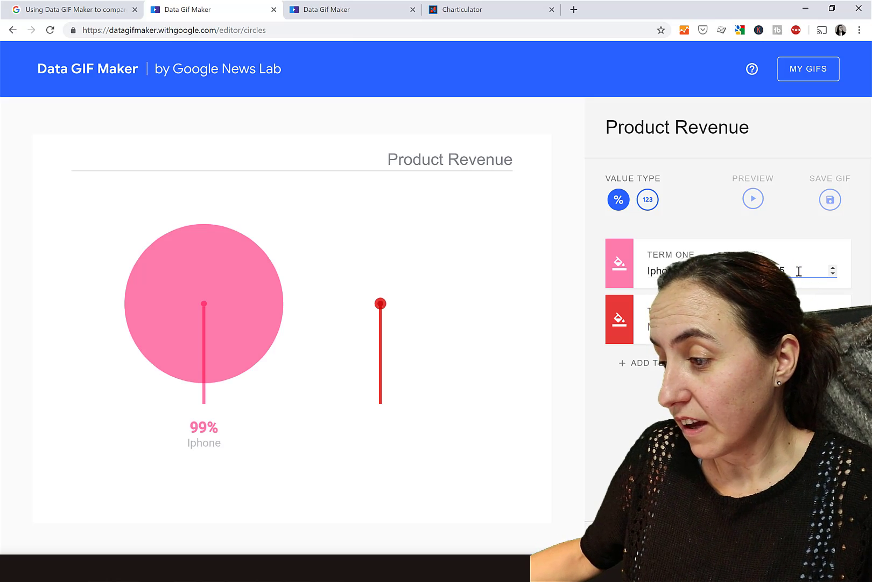
click(651, 326)
text(M)
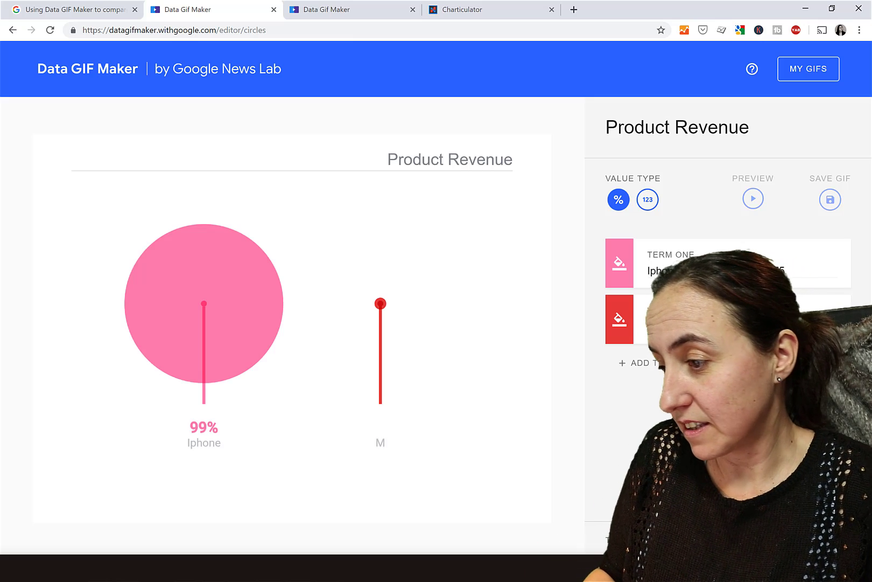
text(acs)
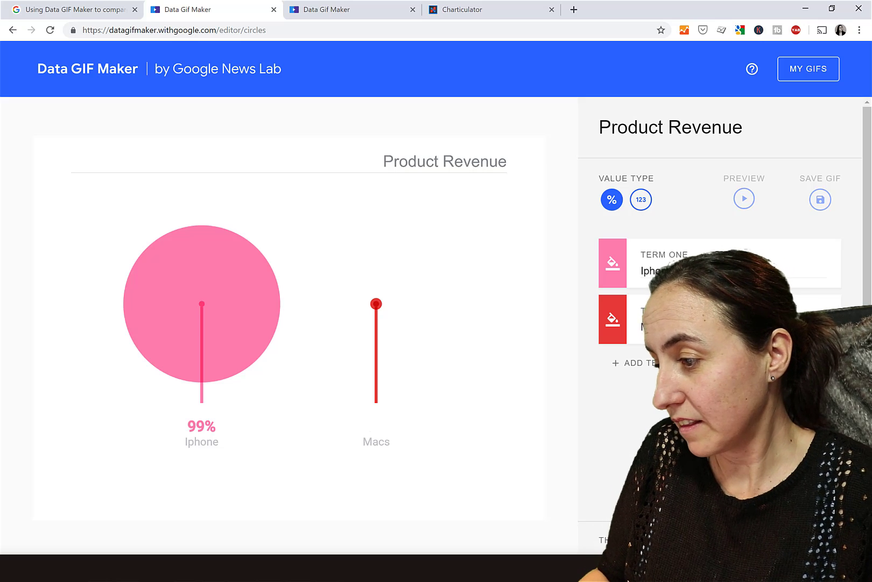
key(Tab)
text(10)
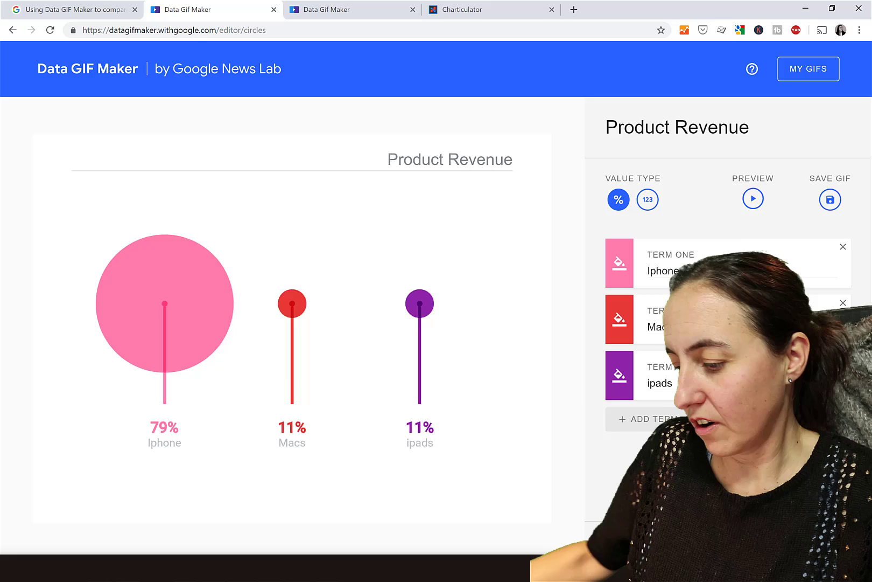
click(641, 419)
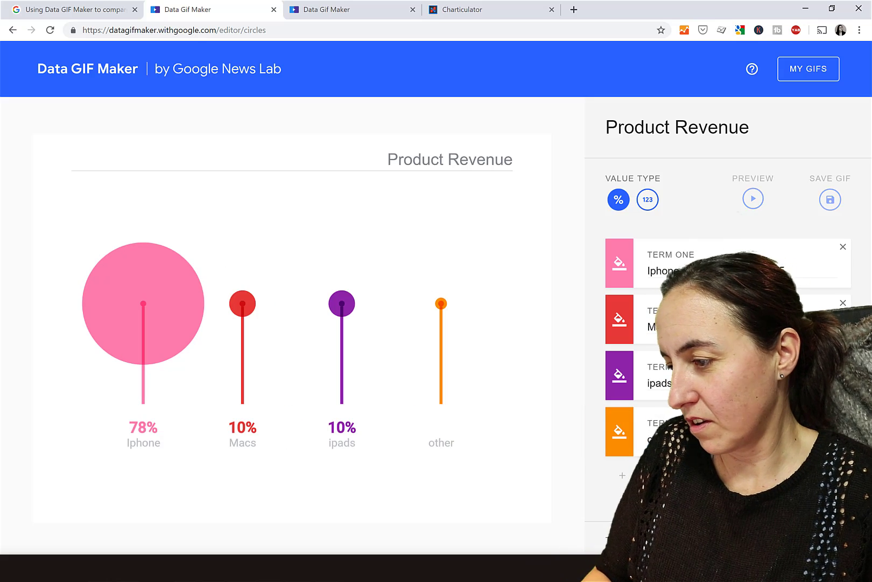
text(5)
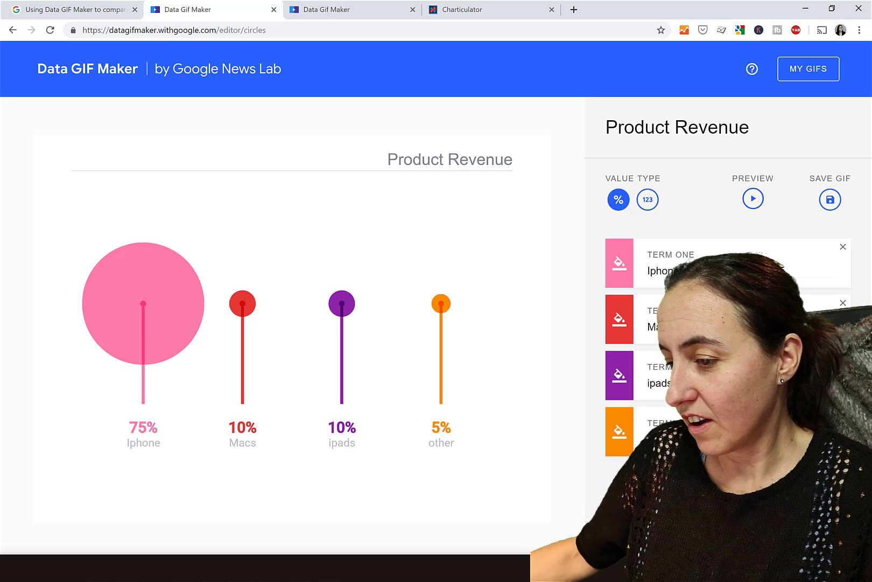
text(5)
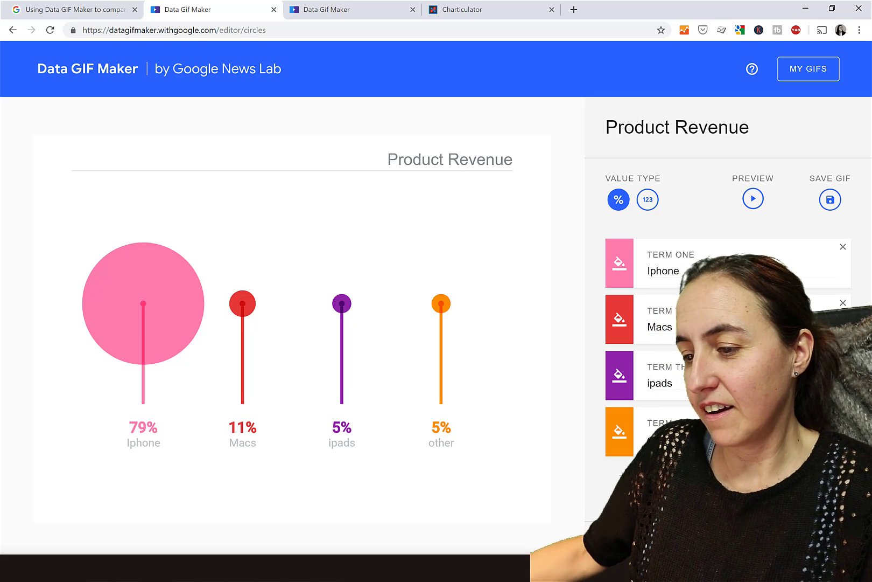
text(10)
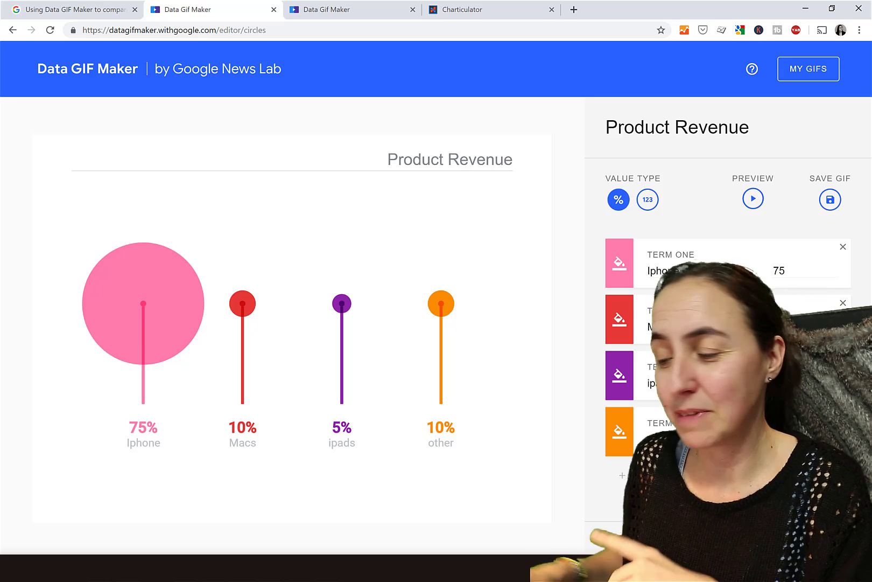
Play and stop the chart animation preview, then bring up the Save GIF quality options.
click(753, 204)
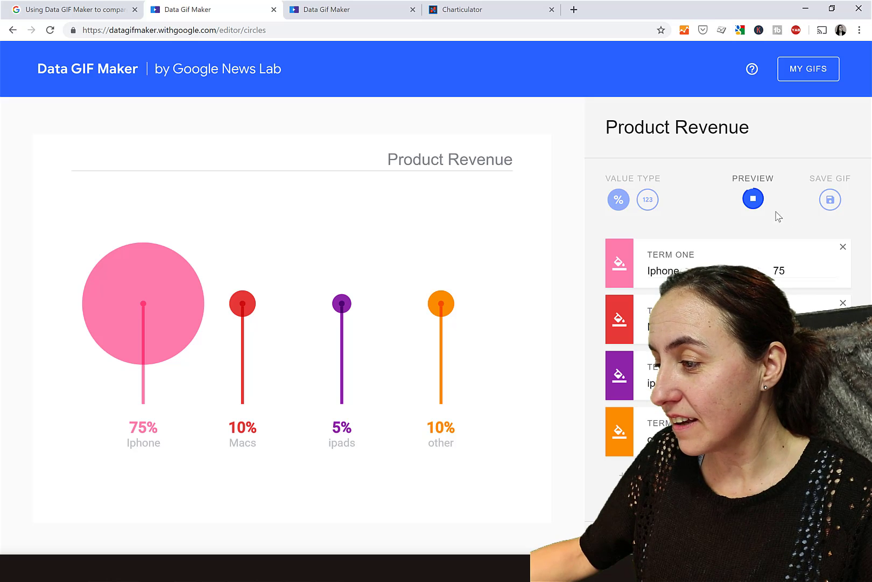
click(761, 197)
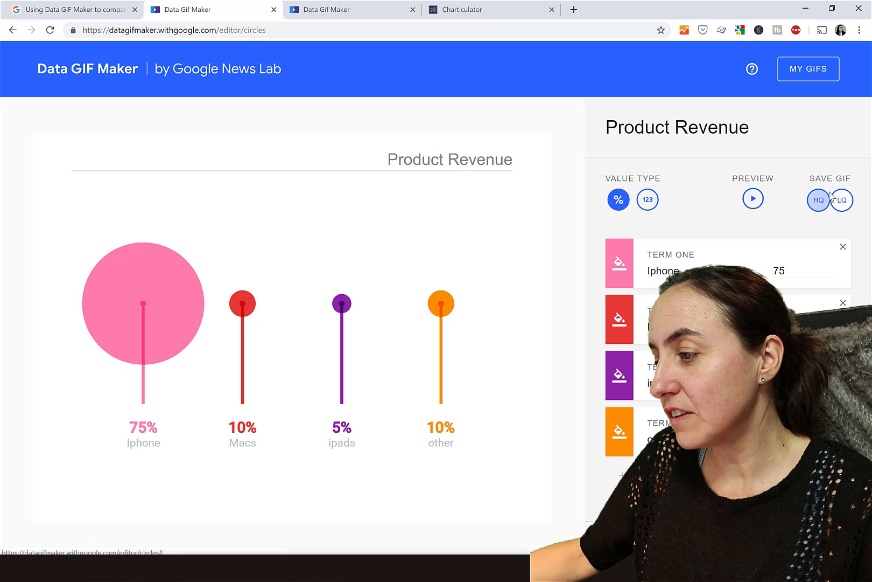
click(823, 202)
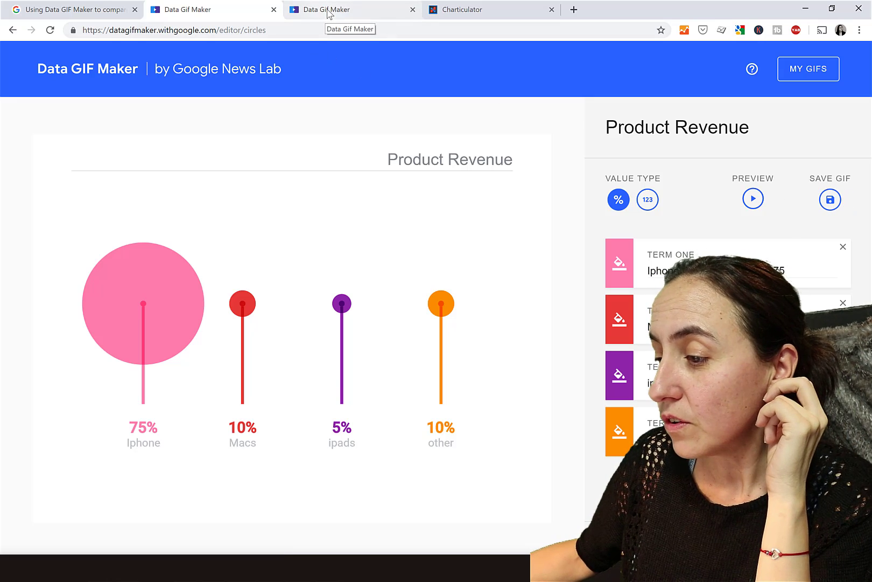
Open Power BI's Enter Data dialog for building a table by hand.
click(329, 13)
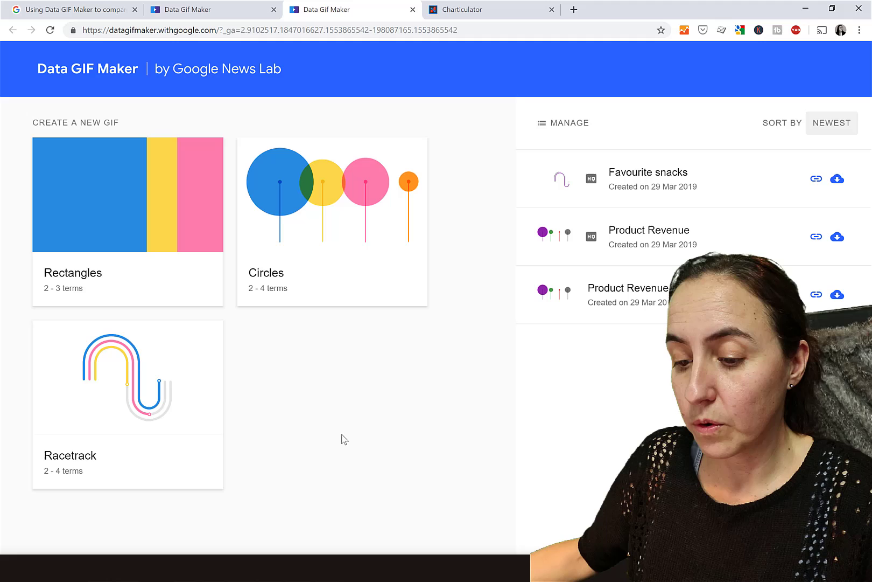
key(alt+Tab)
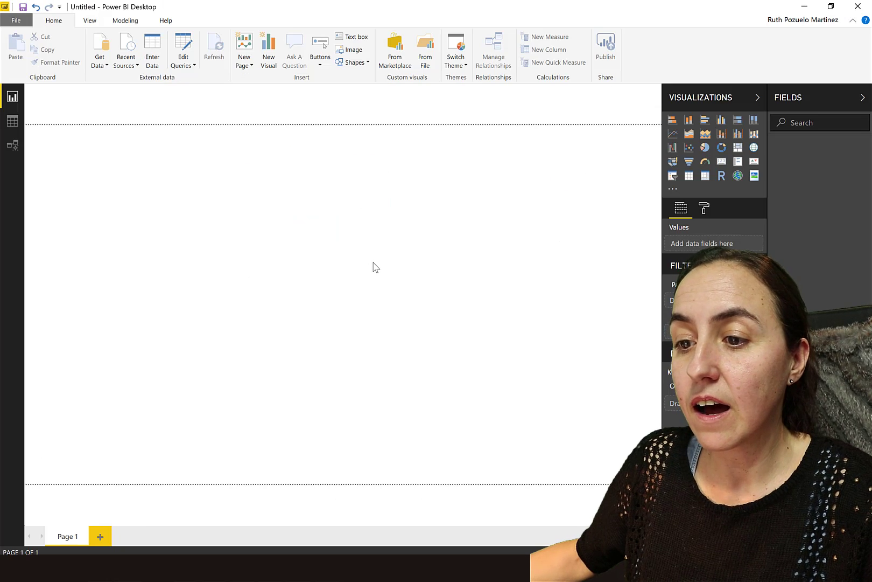
click(161, 63)
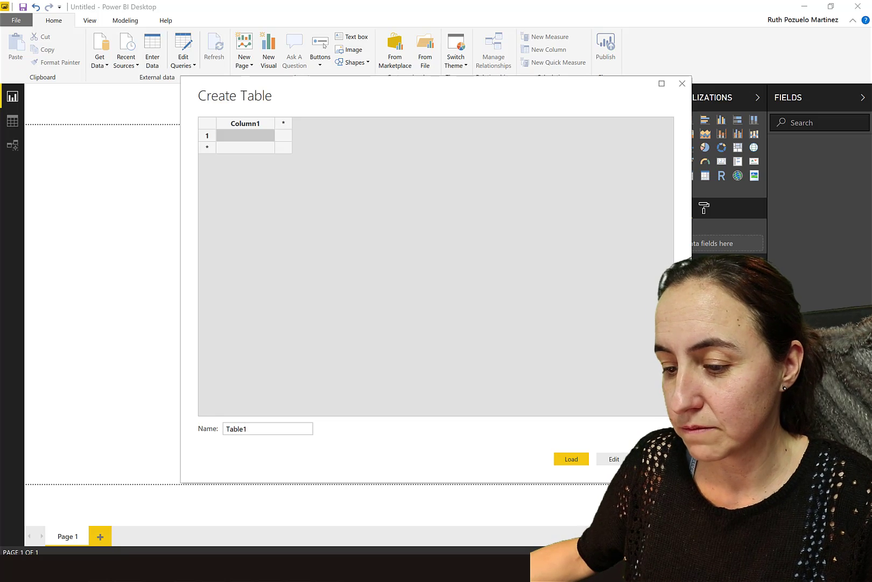
Open the saved Product Revenue GIF in its own browser tab and select its web address.
key(alt+Tab)
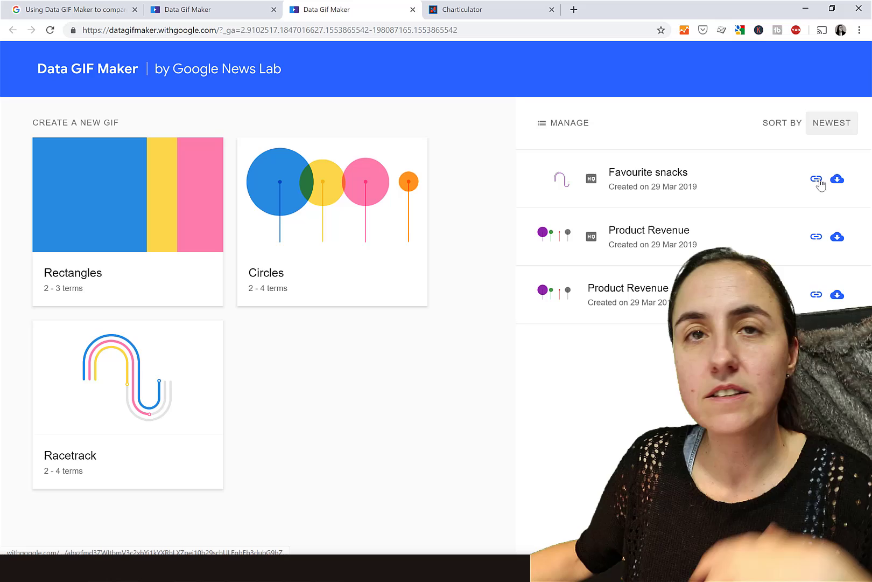
click(836, 180)
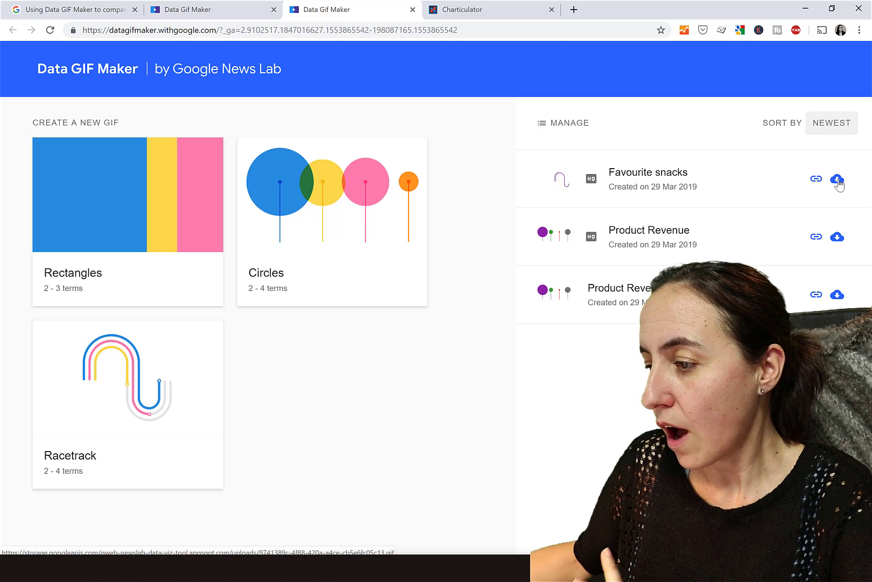
click(837, 237)
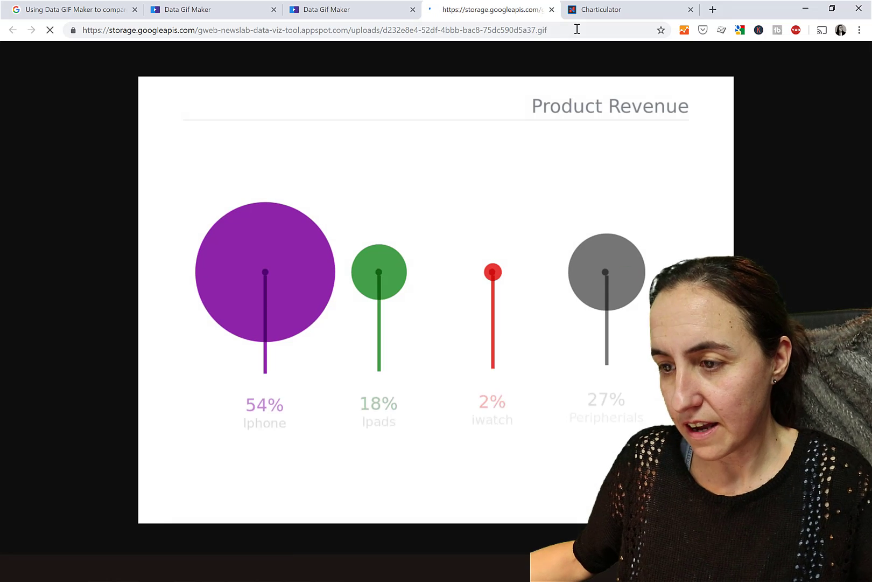
drag(577, 29, 15, 36)
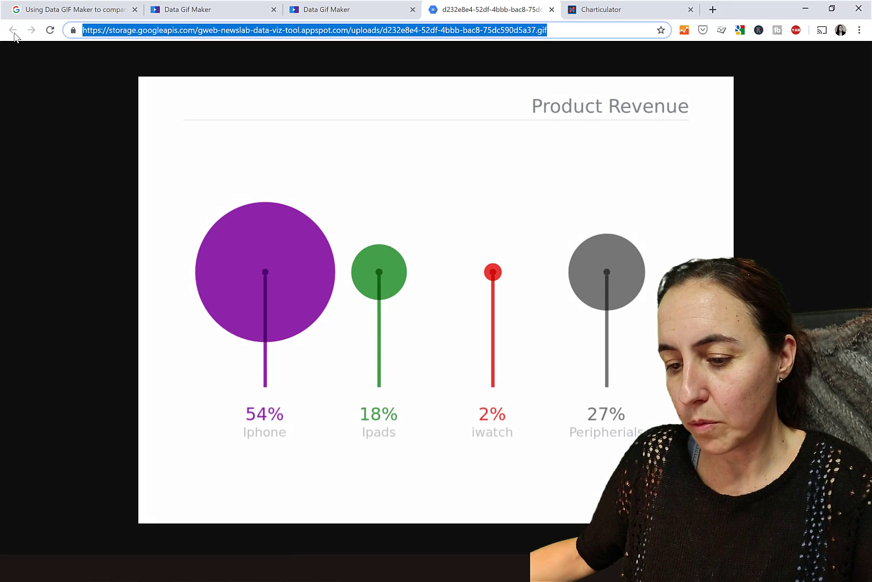
key(alt+Tab)
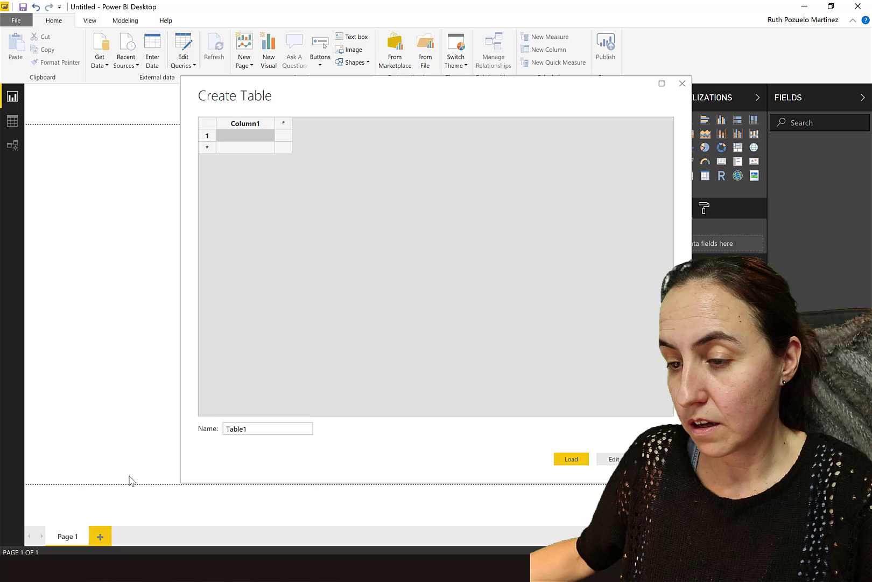
Paste the GIF address into row 1 under a column renamed Gif, and select the table name field.
key(ctrl+v)
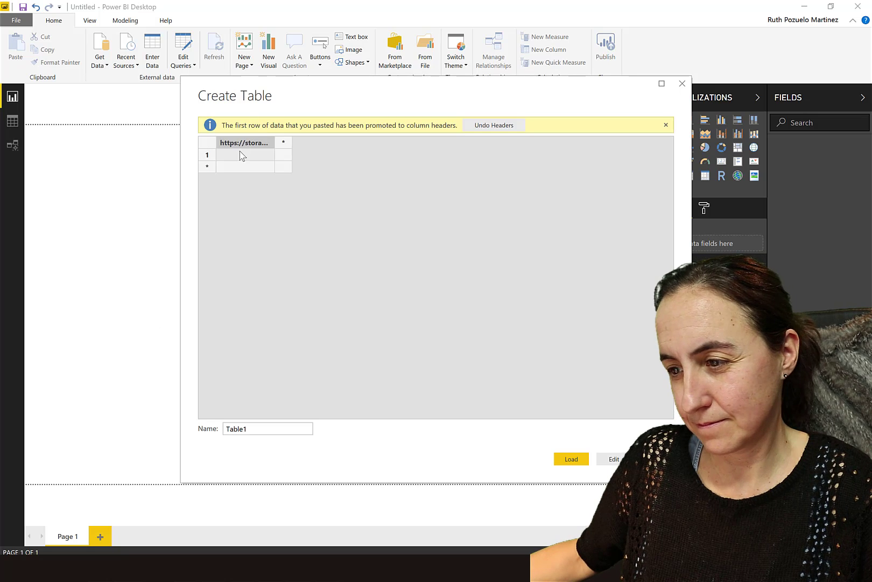
click(242, 155)
click(495, 125)
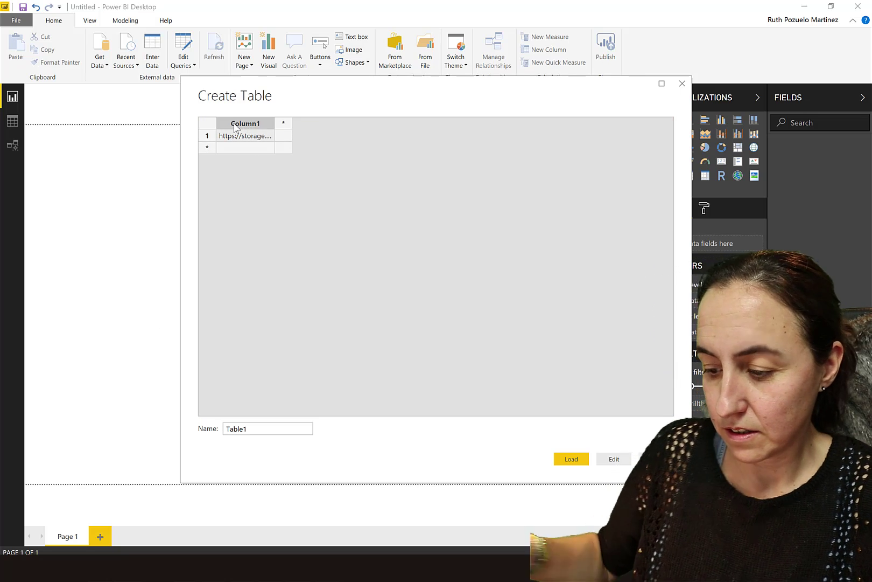
double_click(234, 124)
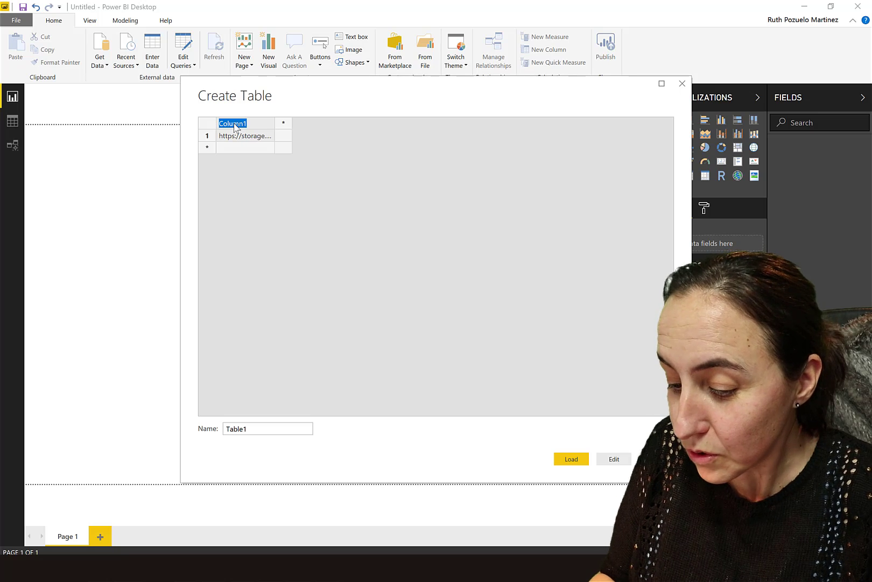
text(Gif)
key(Tab)
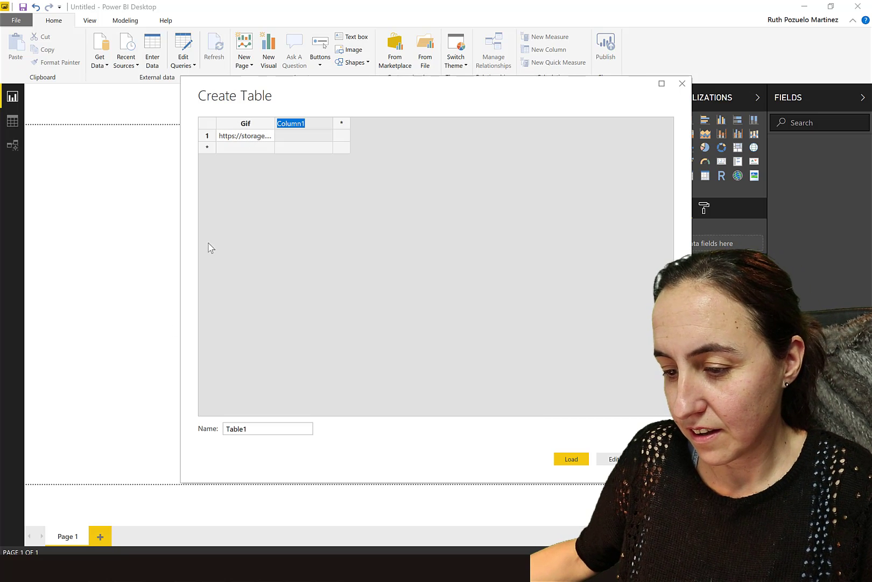
click(295, 430)
Name the table gif, then open the second Product Revenue GIF in a new tab and select its address.
text(gif)
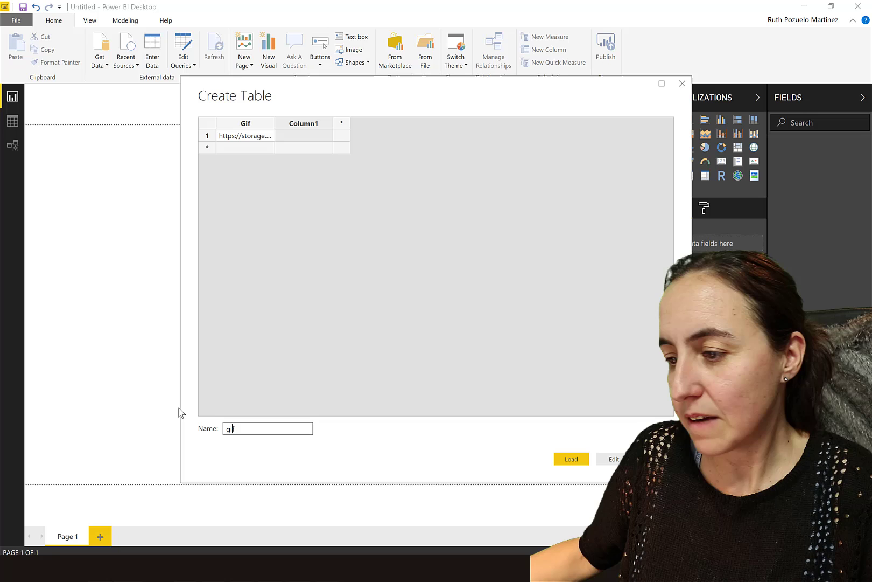
key(alt+Tab)
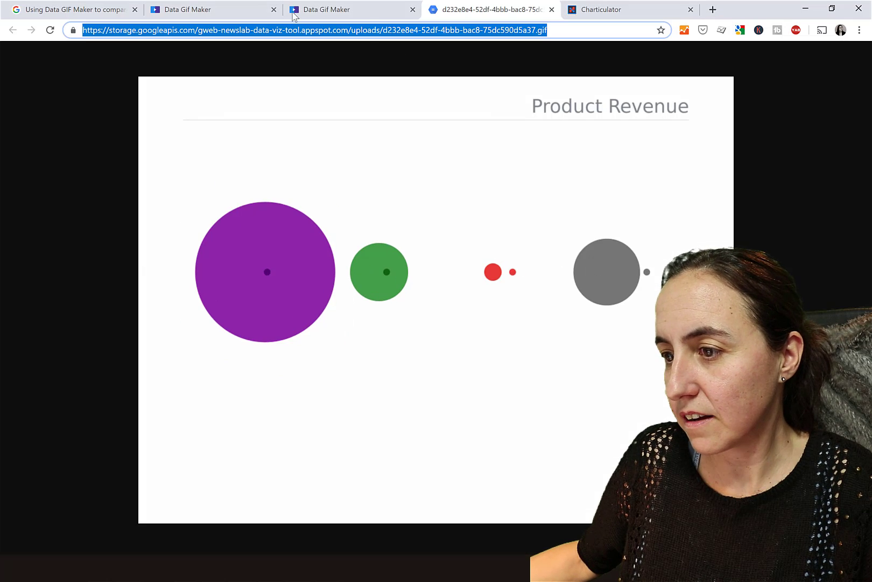
click(367, 17)
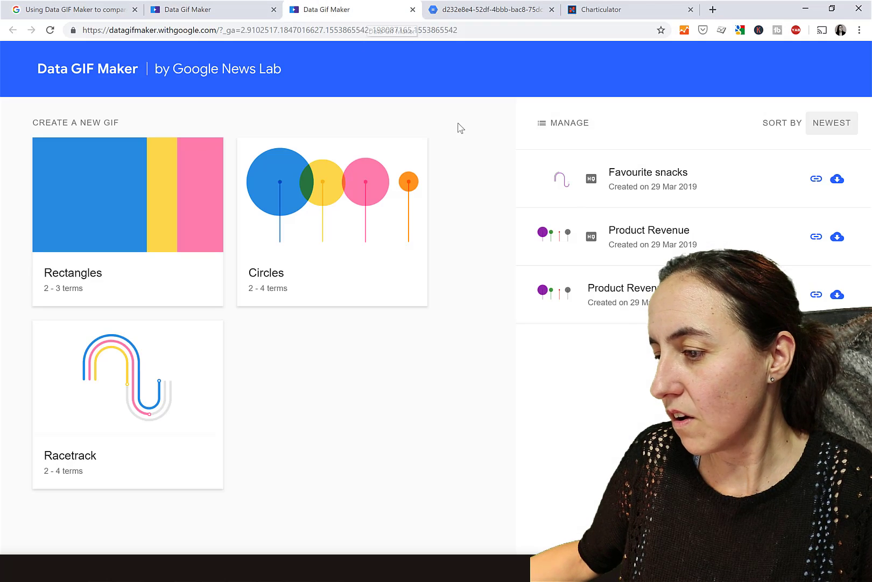
click(839, 300)
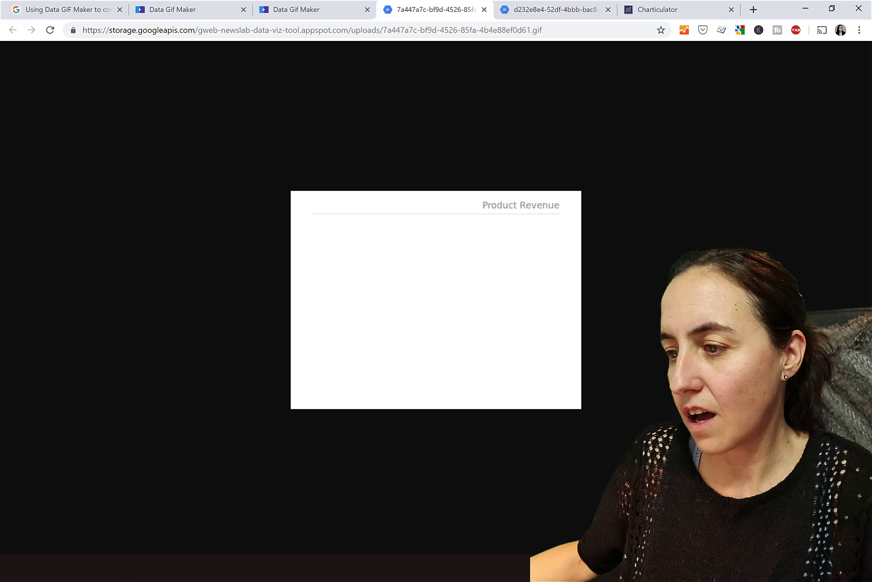
click(590, 36)
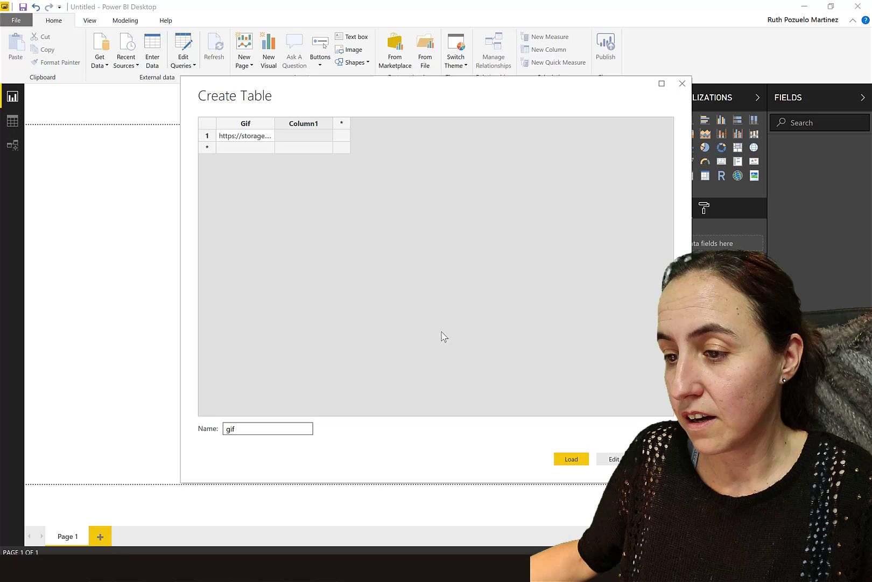
Paste the second GIF address under a column renamed 'gif low' and load the gif table.
click(306, 138)
key(ctrl+v)
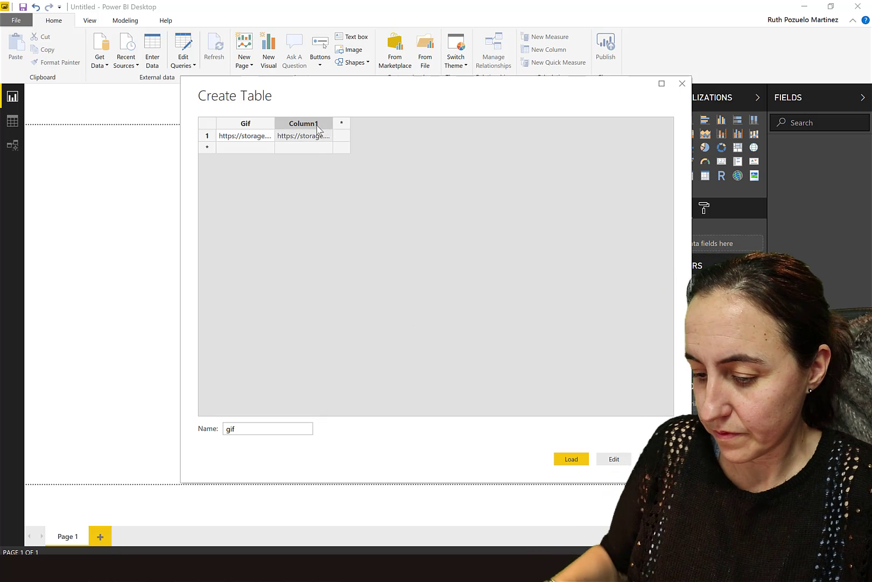
double_click(317, 125)
text(gif l)
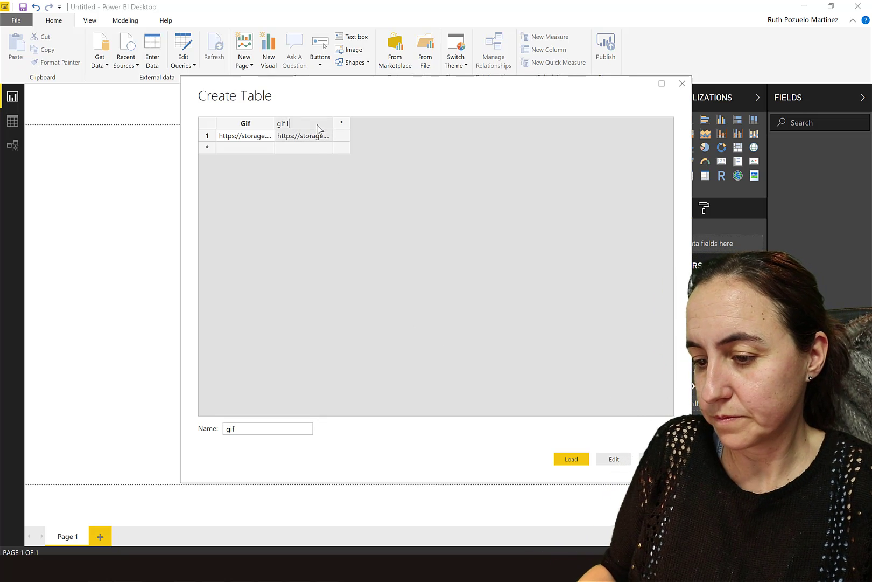
text(ow)
key(Return)
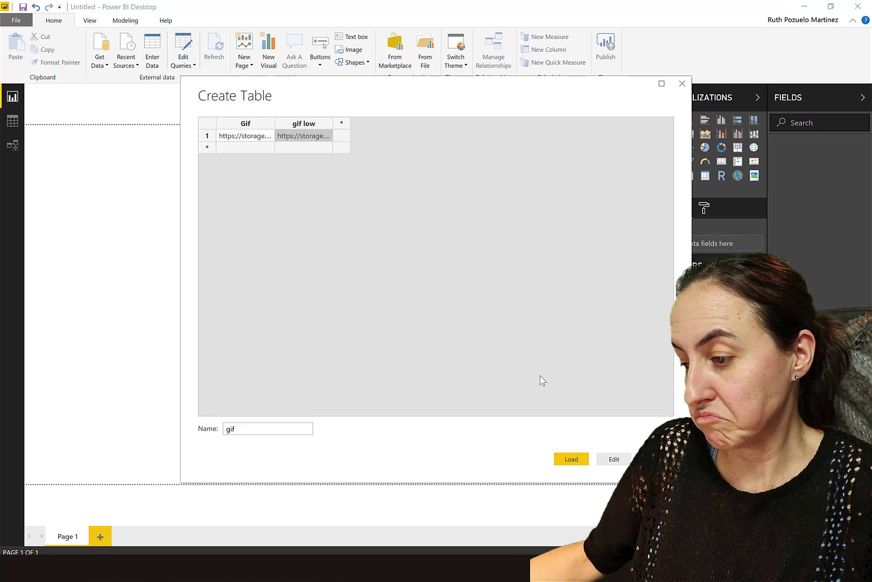
click(570, 458)
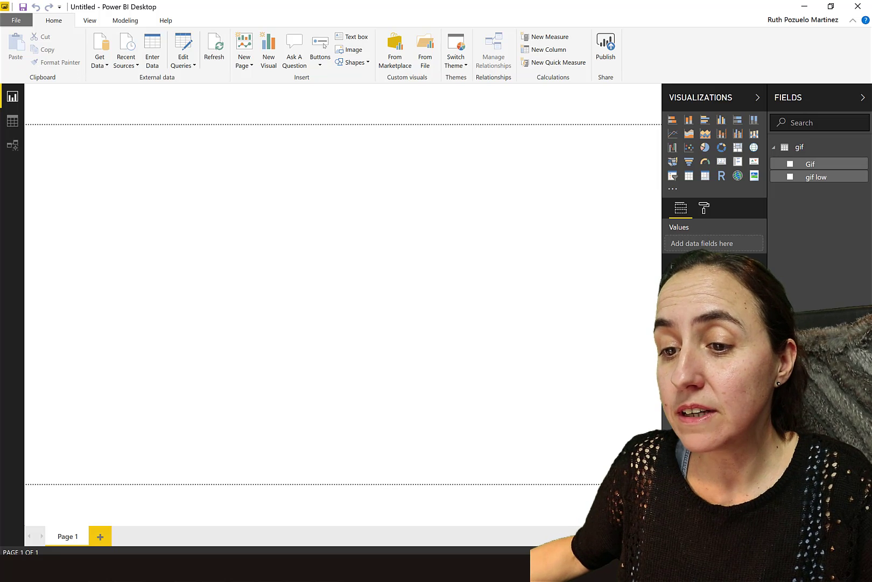
In Data view, set the Gif column's data category to Image URL.
click(12, 121)
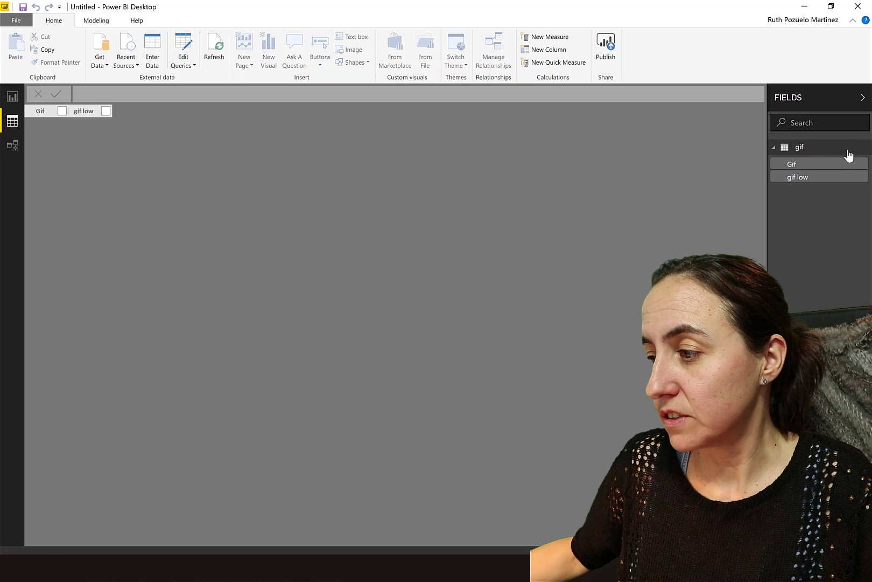
click(810, 165)
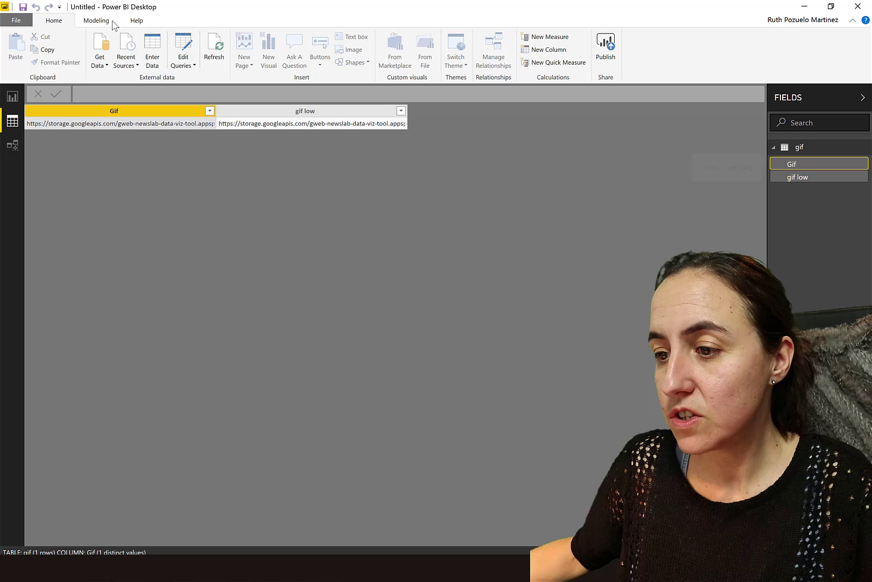
click(96, 20)
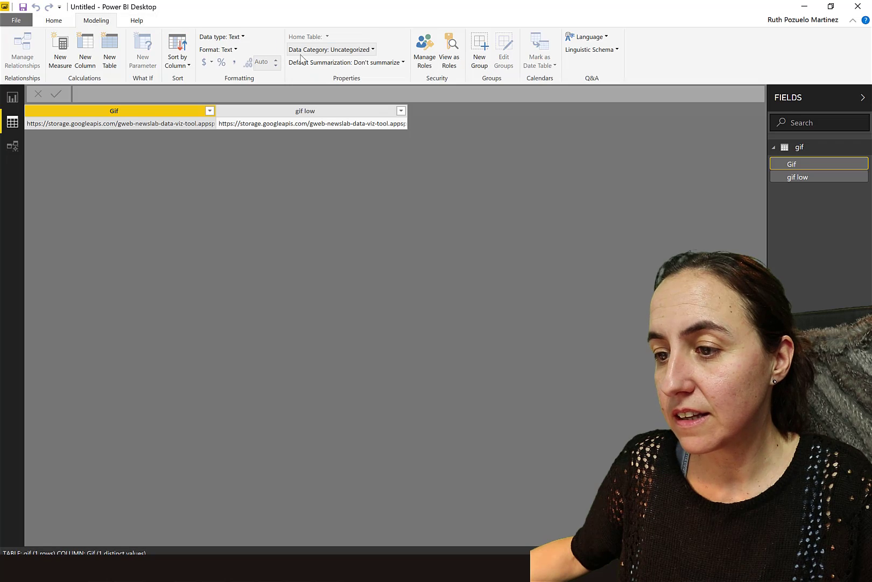
click(331, 49)
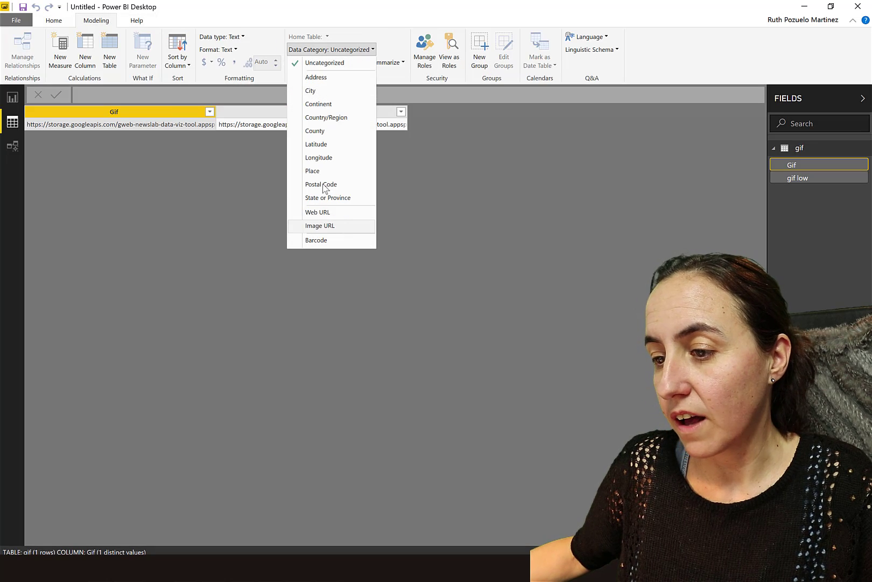
click(320, 225)
Set the gif low column's data category to Image URL as well, then switch to Report view.
click(321, 111)
click(331, 49)
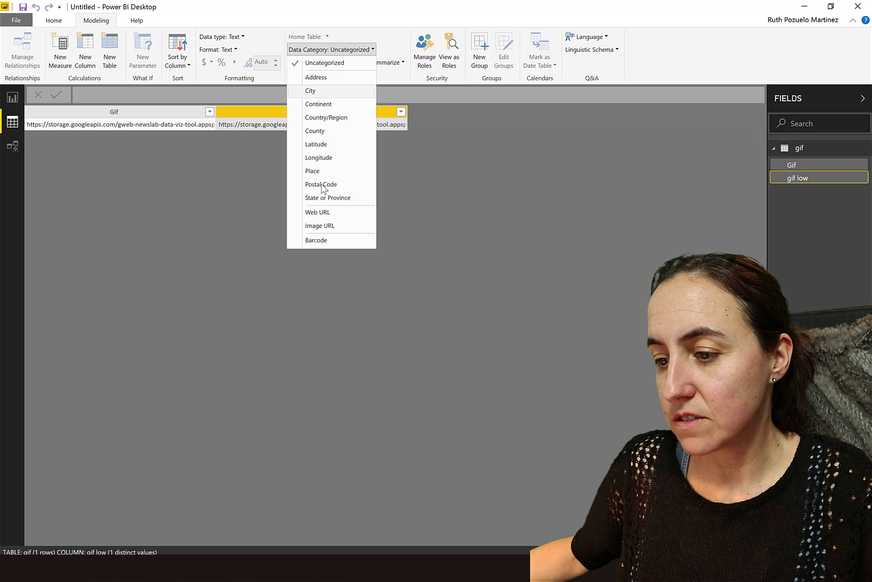
click(323, 225)
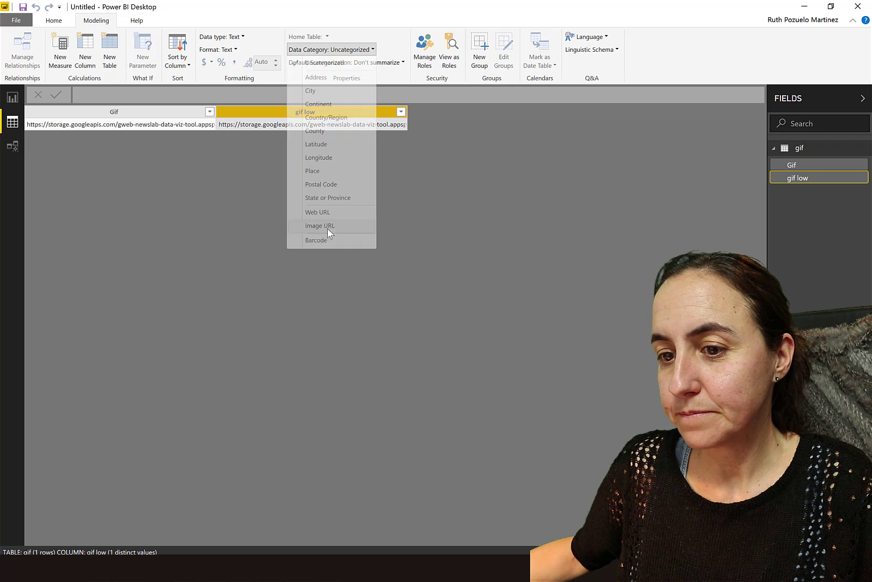
click(13, 99)
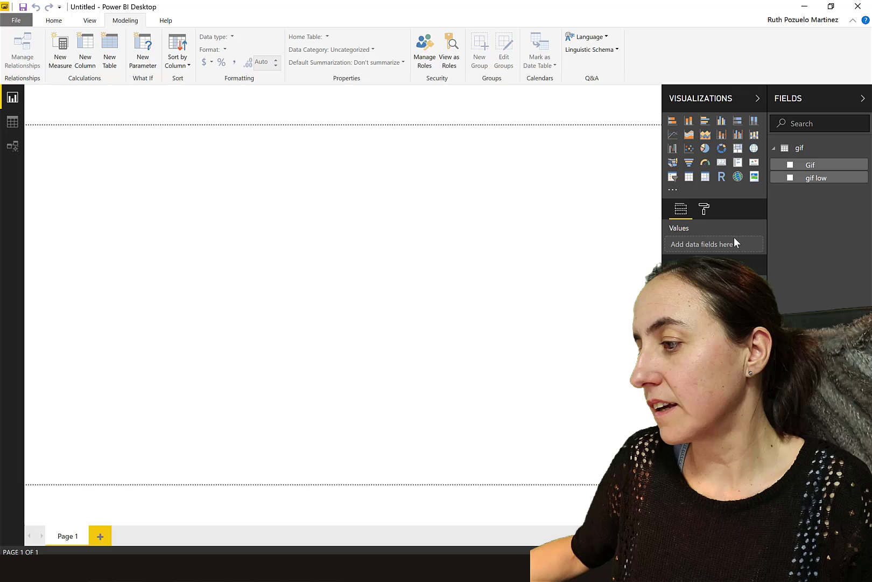
Add the Gif field to the page as a table visual, then search its format options for 'image'.
drag(810, 165, 215, 203)
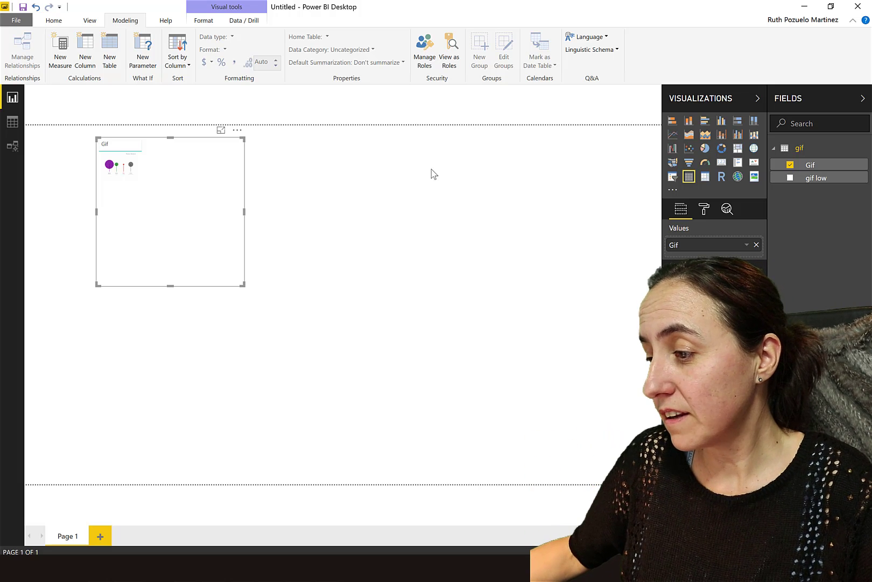
click(702, 208)
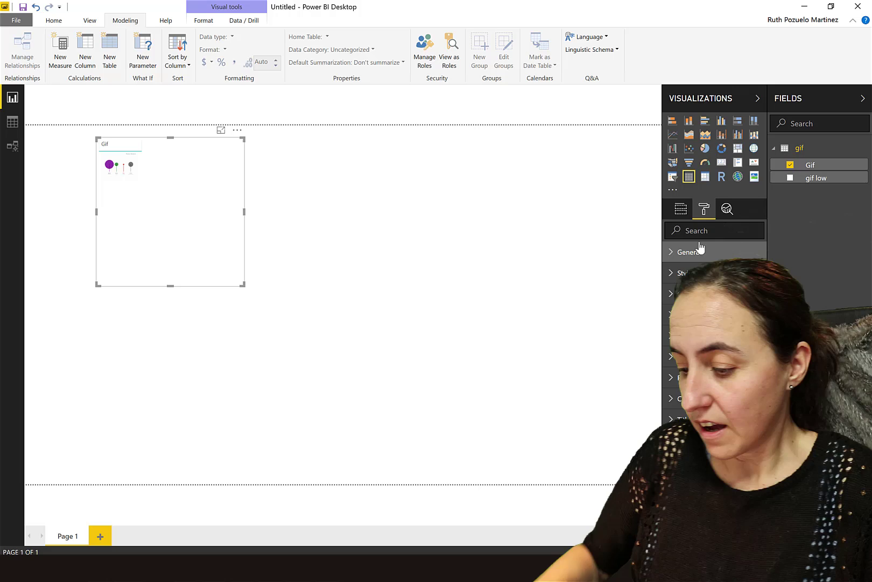
text(image)
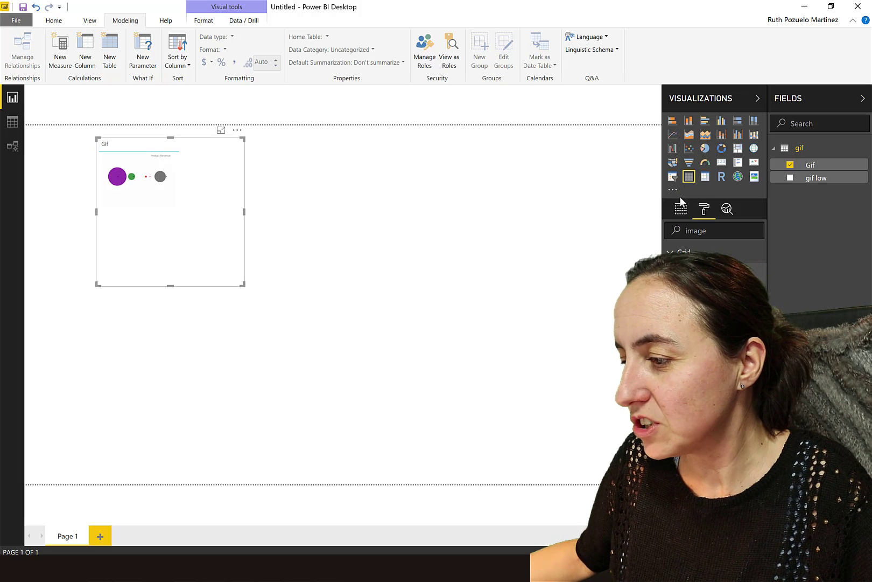
click(673, 190)
click(703, 220)
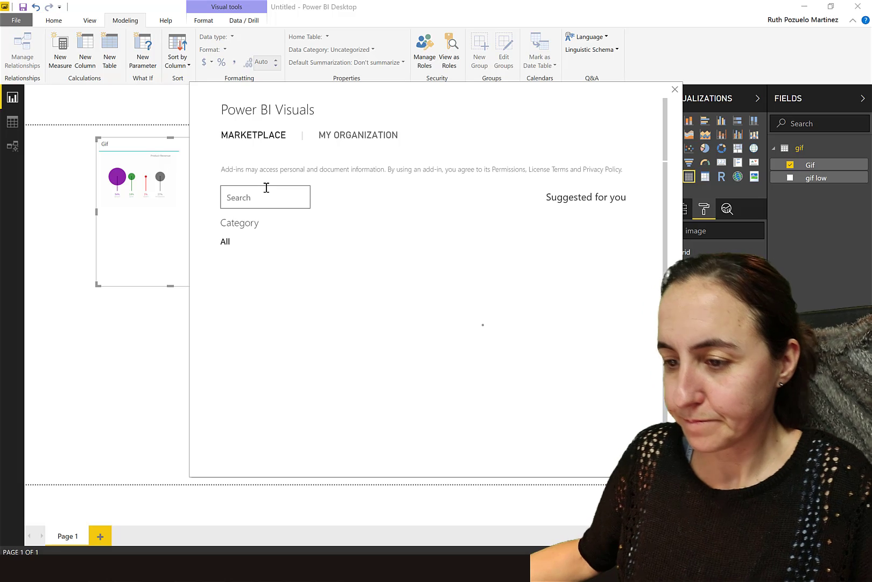
text(iamge)
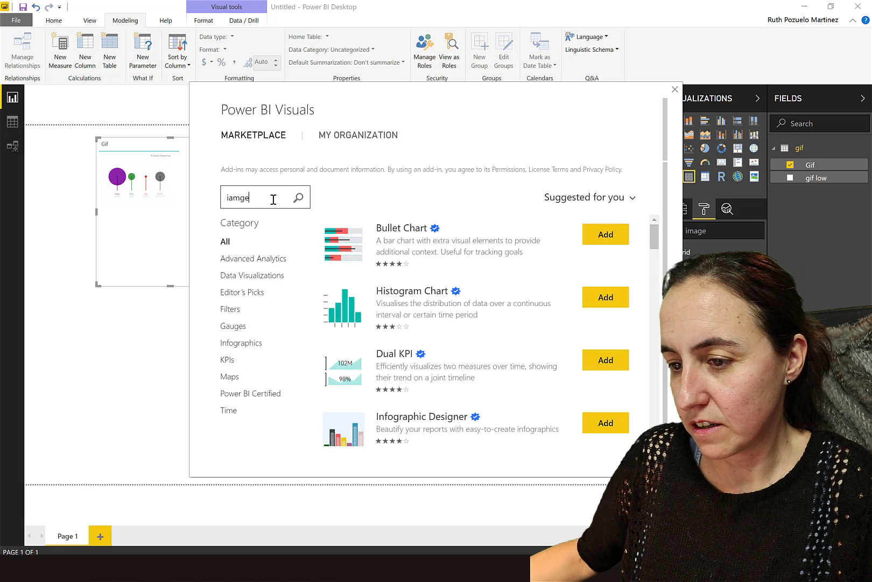
key(Left)
key(Left)
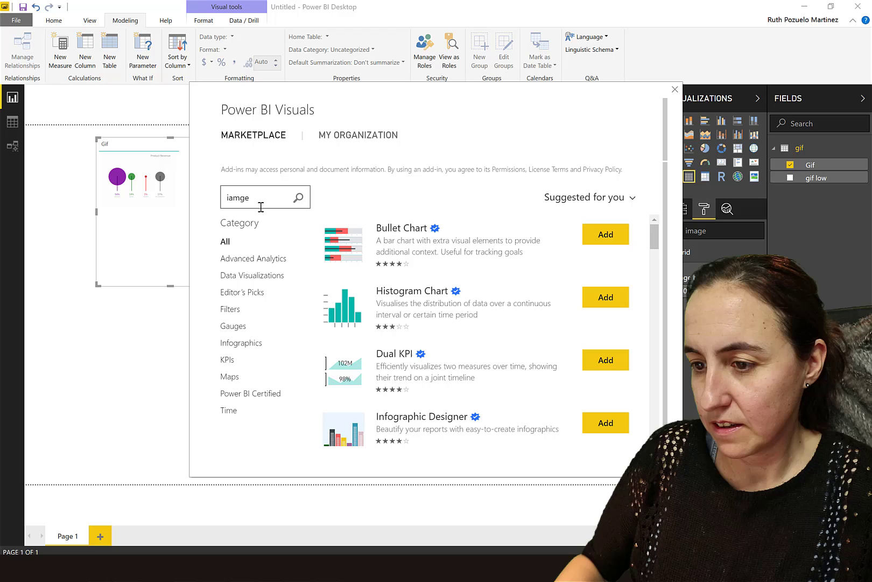
key(BackSpace)
key(BackSpace)
text(ma)
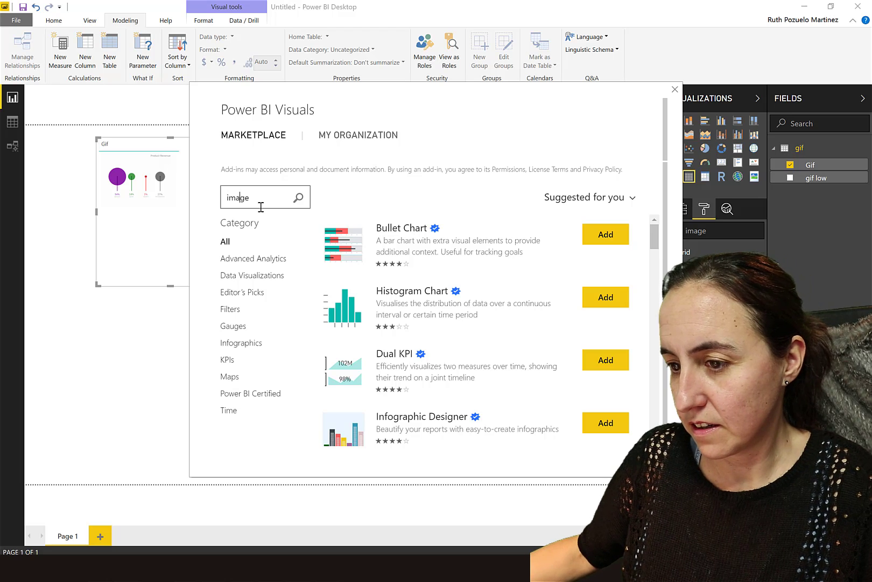
click(298, 198)
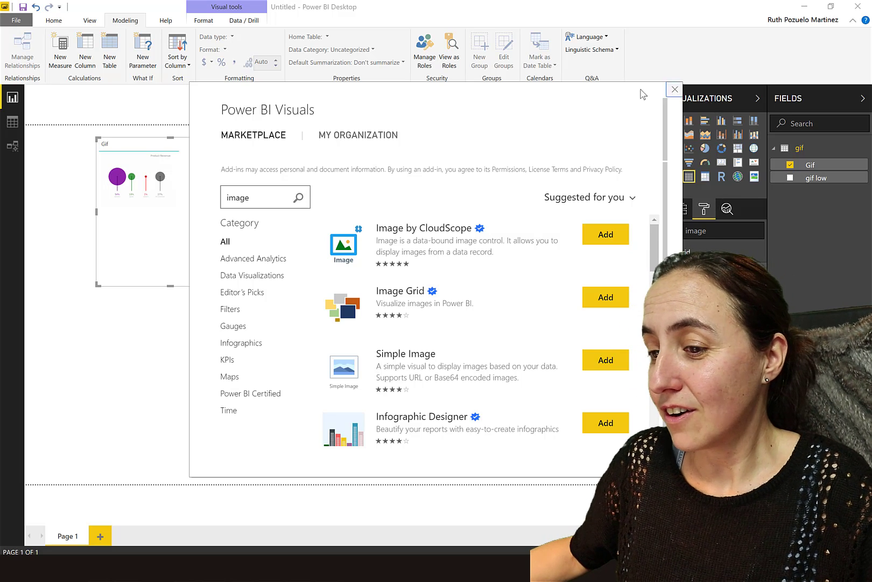
click(675, 90)
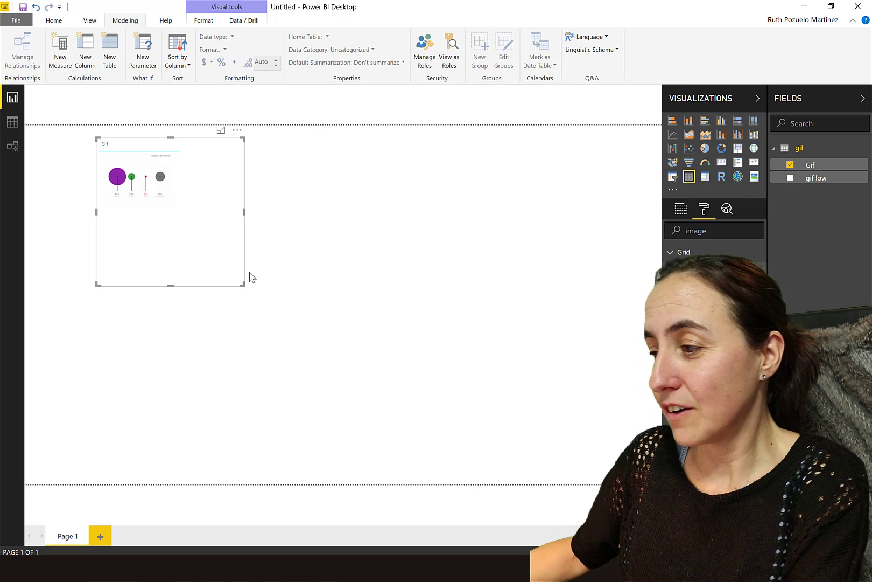
Switch the Gif visual to the Image custom visual and enlarge it to fill the page.
click(754, 178)
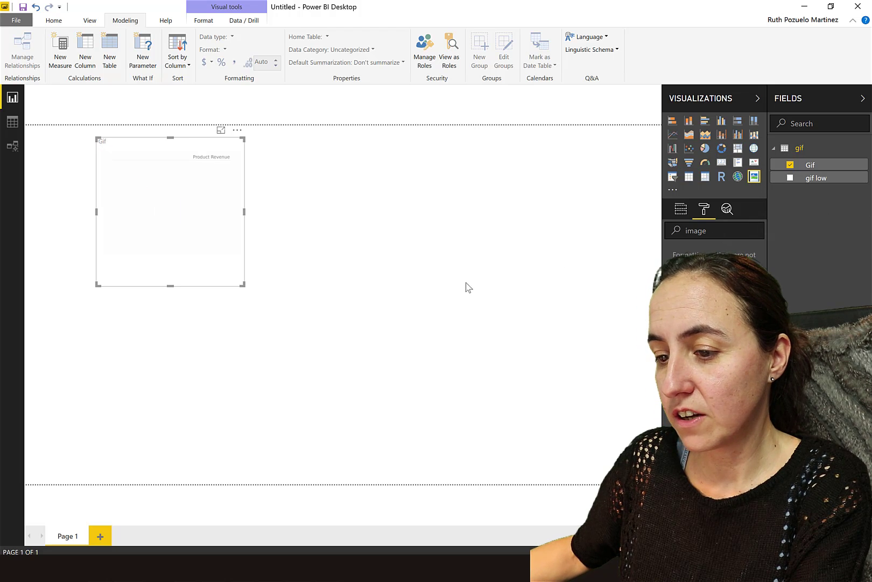
drag(243, 283, 563, 453)
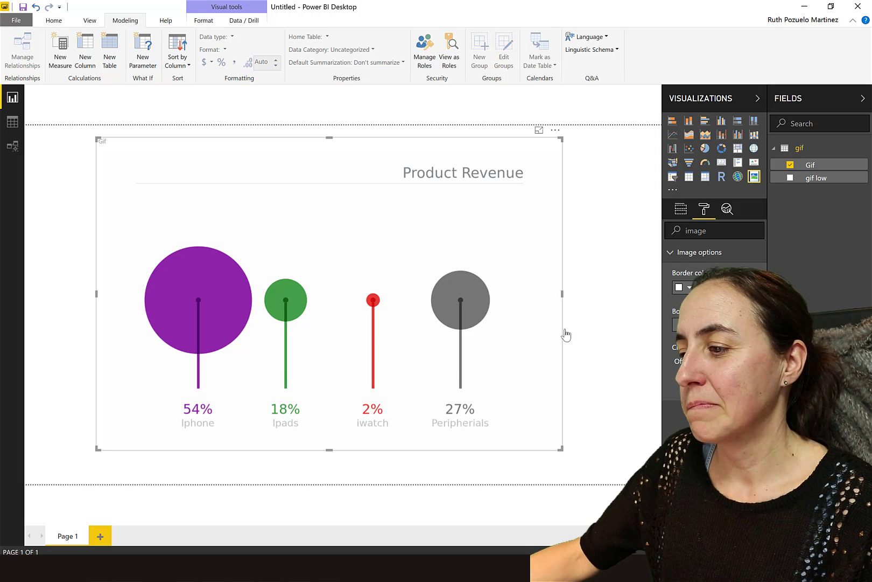
click(676, 210)
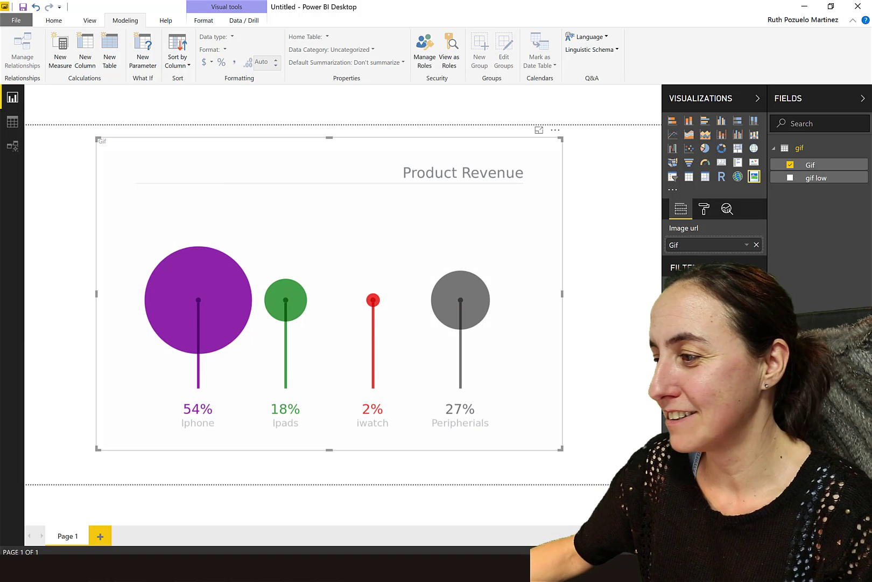
Try gif low as the image url, restore the Gif field, then return to Data GIF Maker in Chrome.
drag(814, 184, 700, 247)
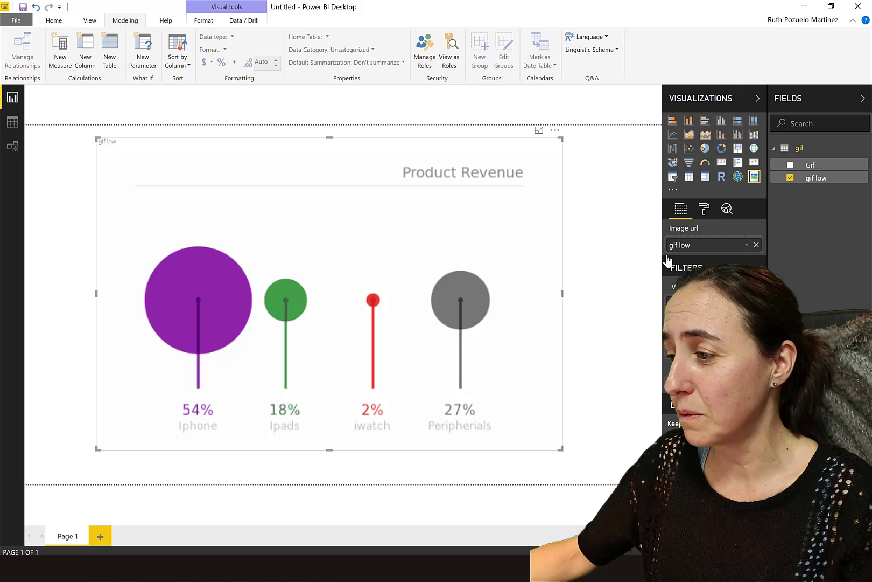
drag(810, 164, 703, 252)
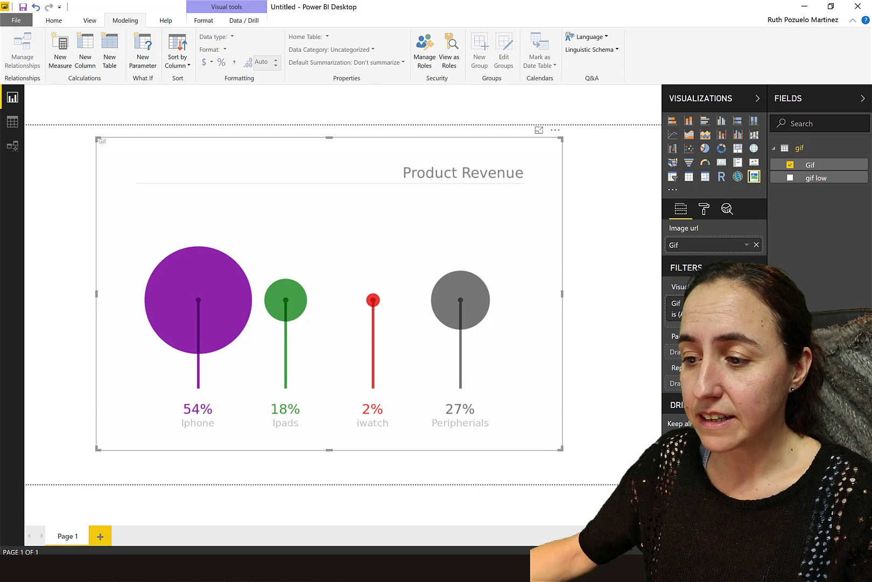
key(alt+Tab)
click(304, 11)
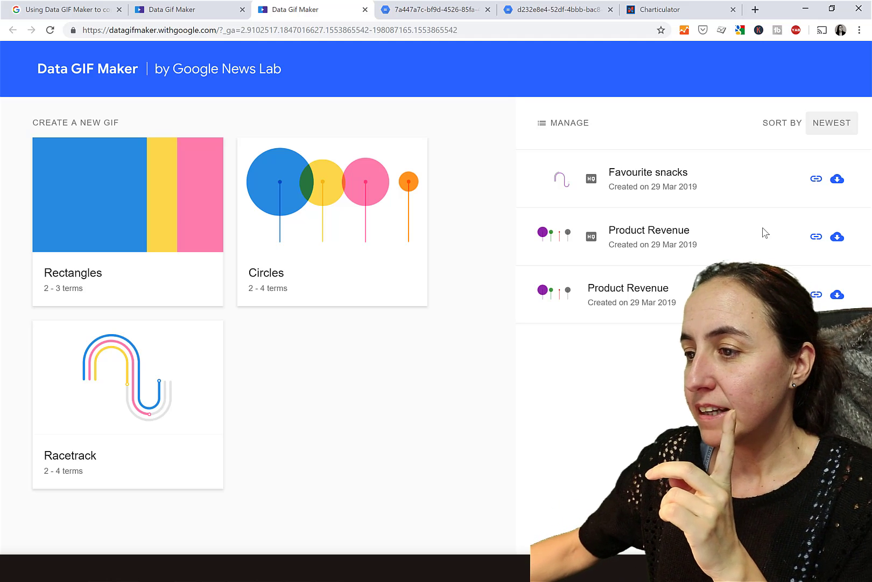
Switch to the Charticulator browser tab to show its New panel.
click(645, 12)
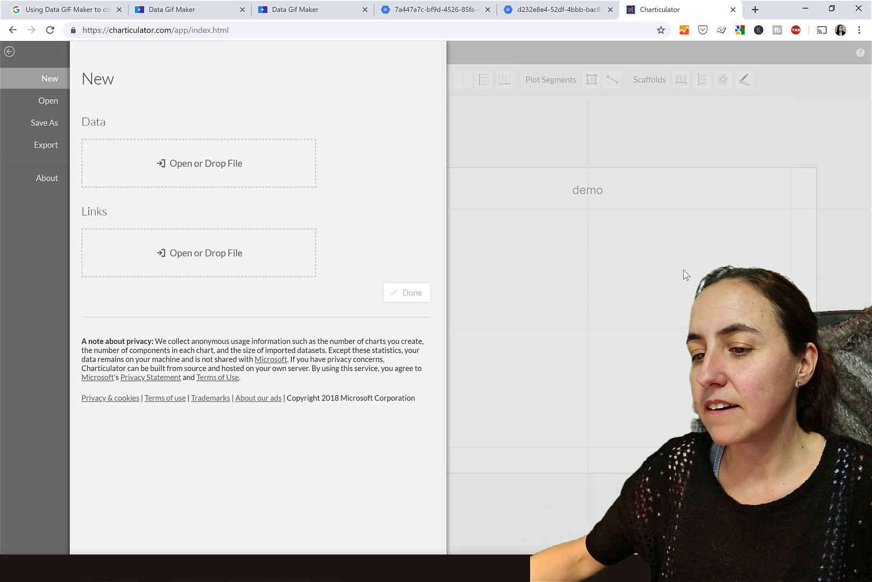
click(232, 176)
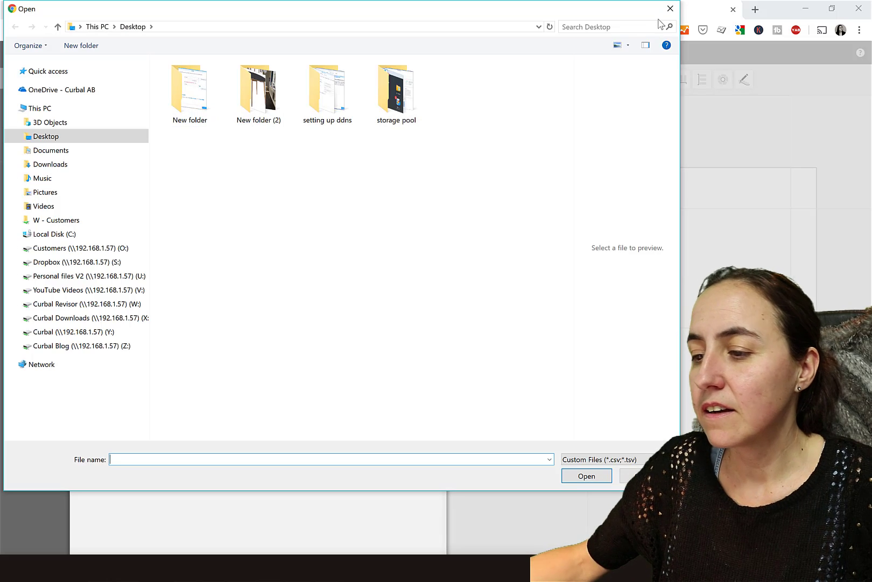
click(670, 9)
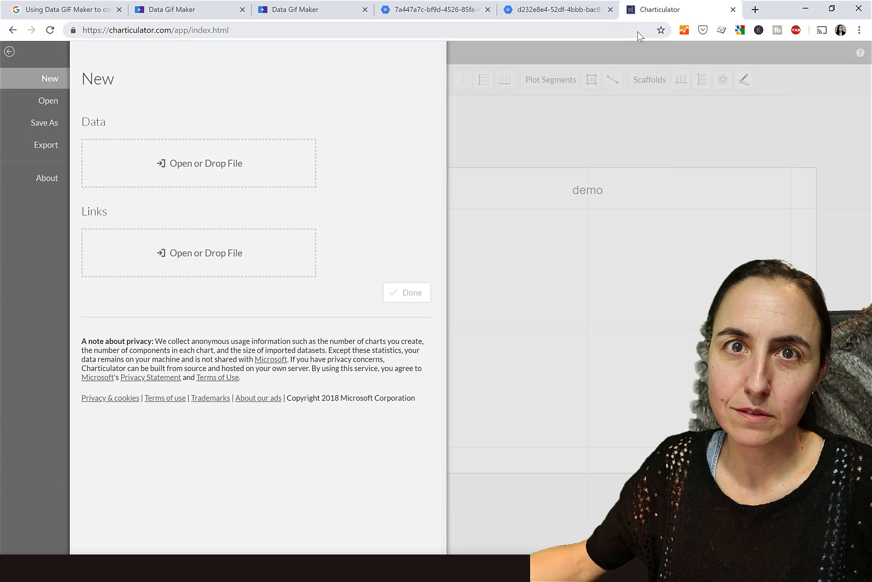